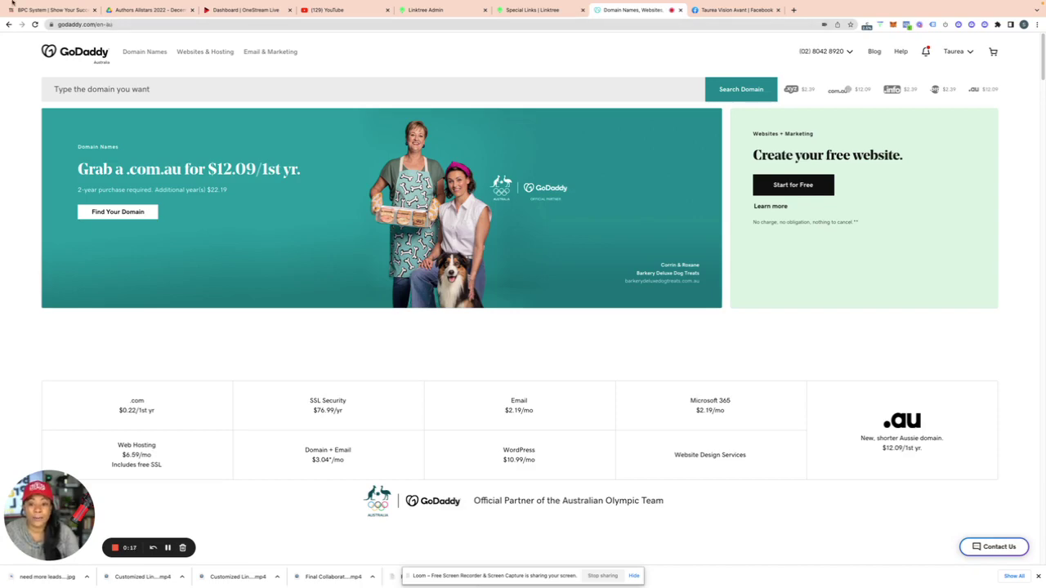
Step: Switch to the Special Links Linktree page and highlight the linktr.ee and bookprofitsclub parts of its address in turn
click(498, 5)
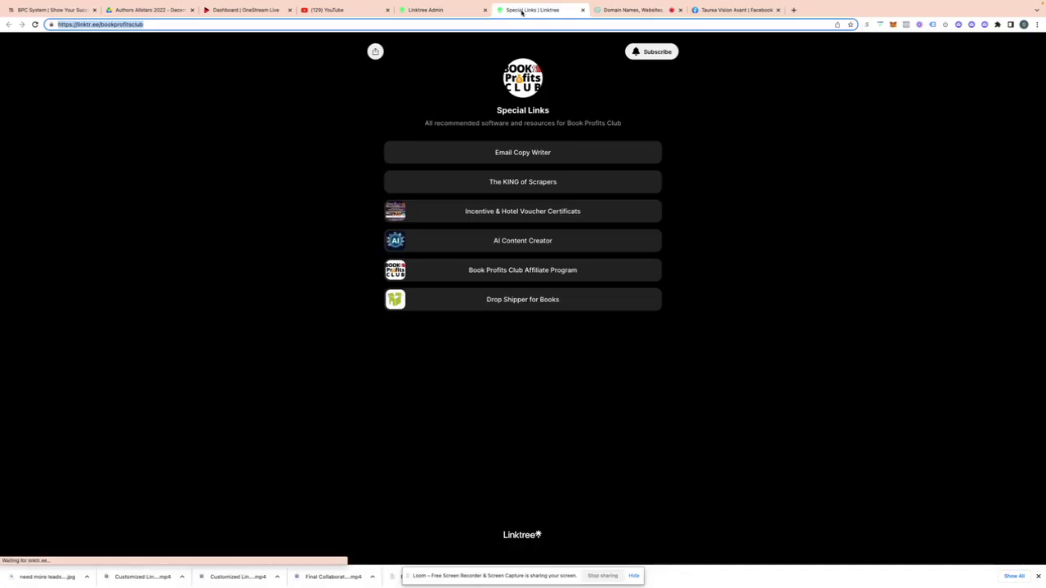
click(98, 25)
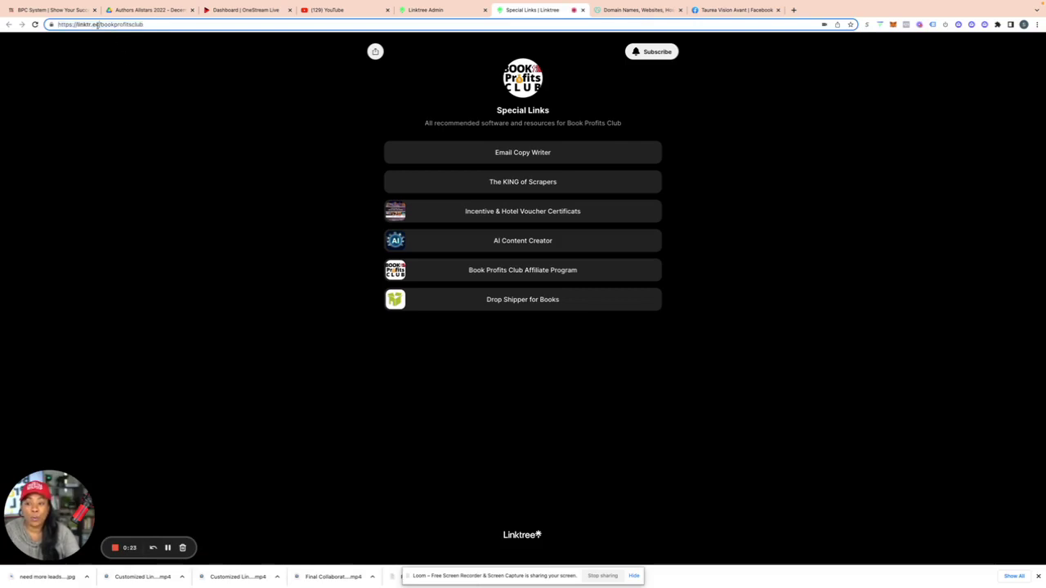
drag(101, 26, 41, 25)
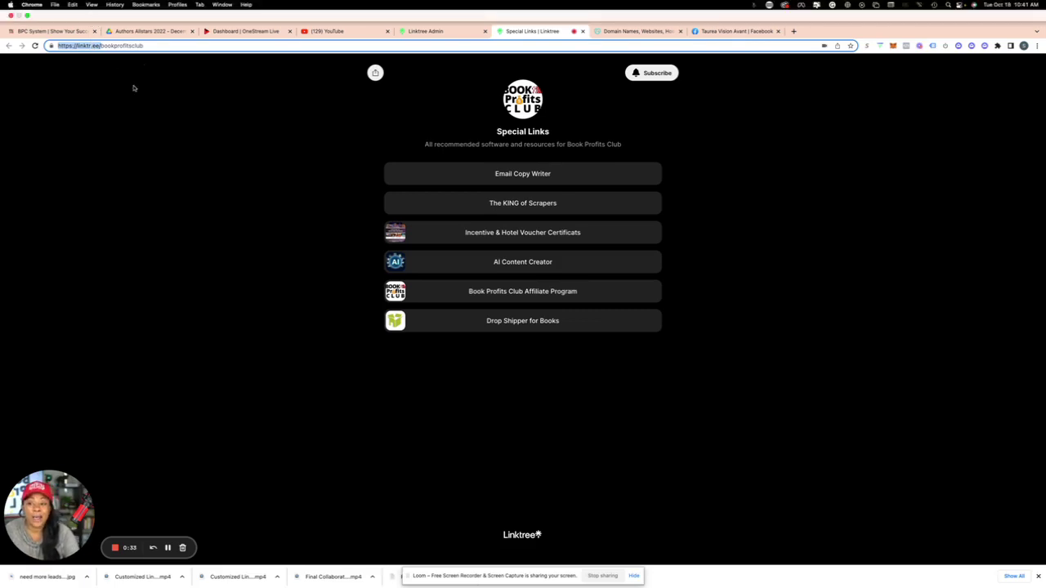
drag(146, 24, 100, 25)
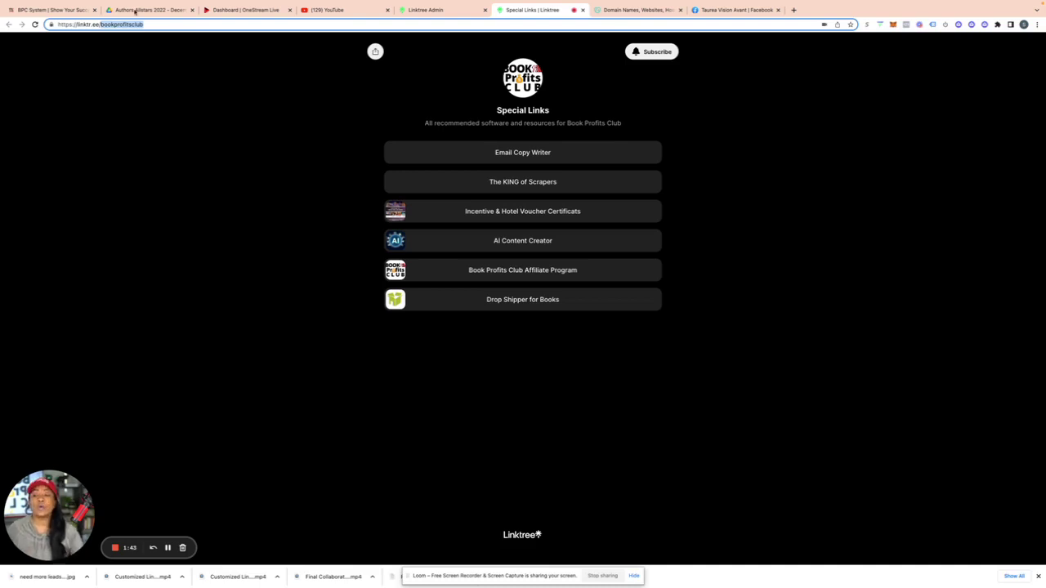
click(123, 84)
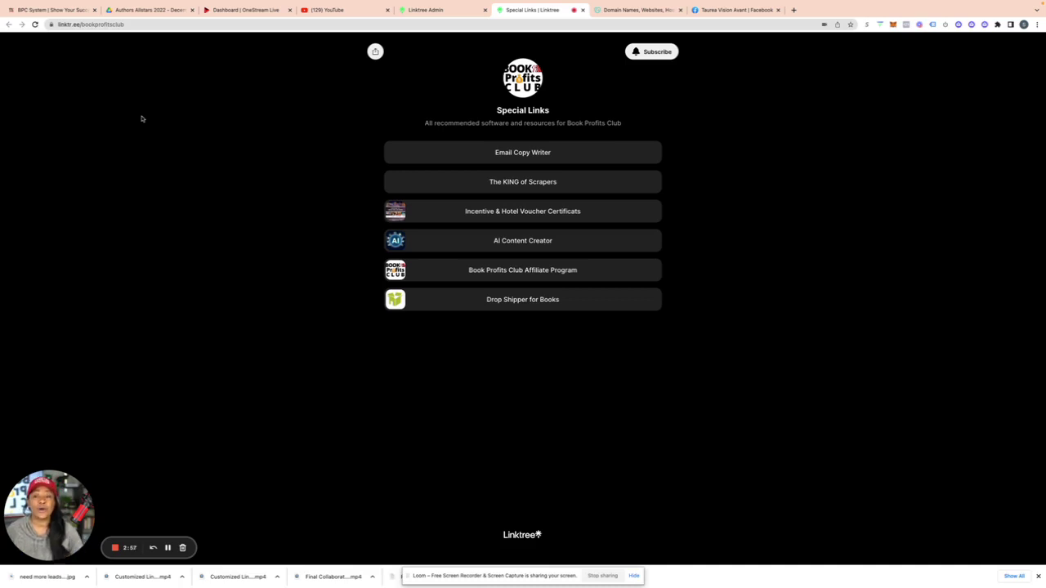
click(137, 24)
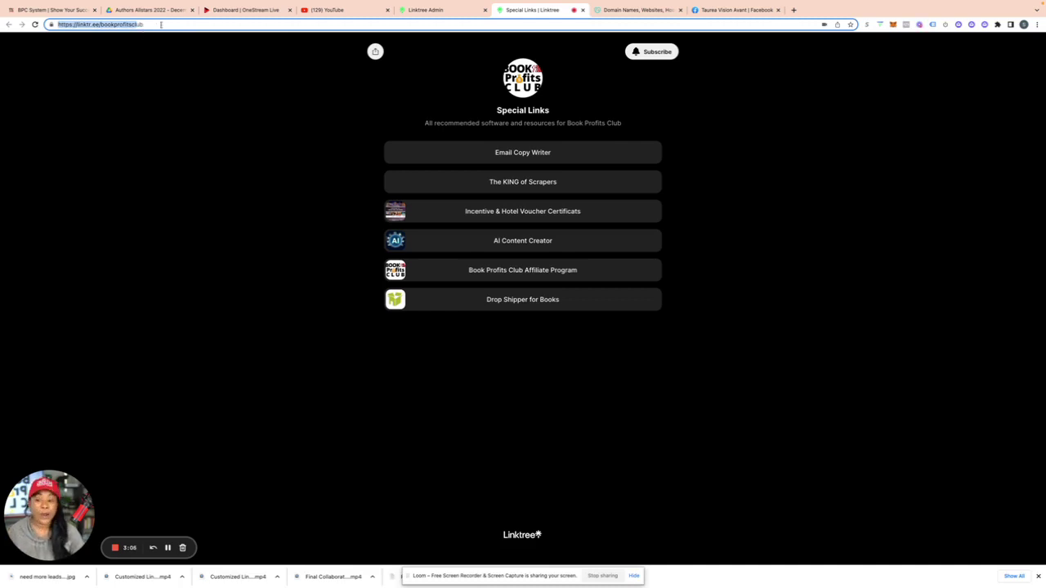
double_click(160, 24)
triple_click(159, 23)
triple_click(160, 23)
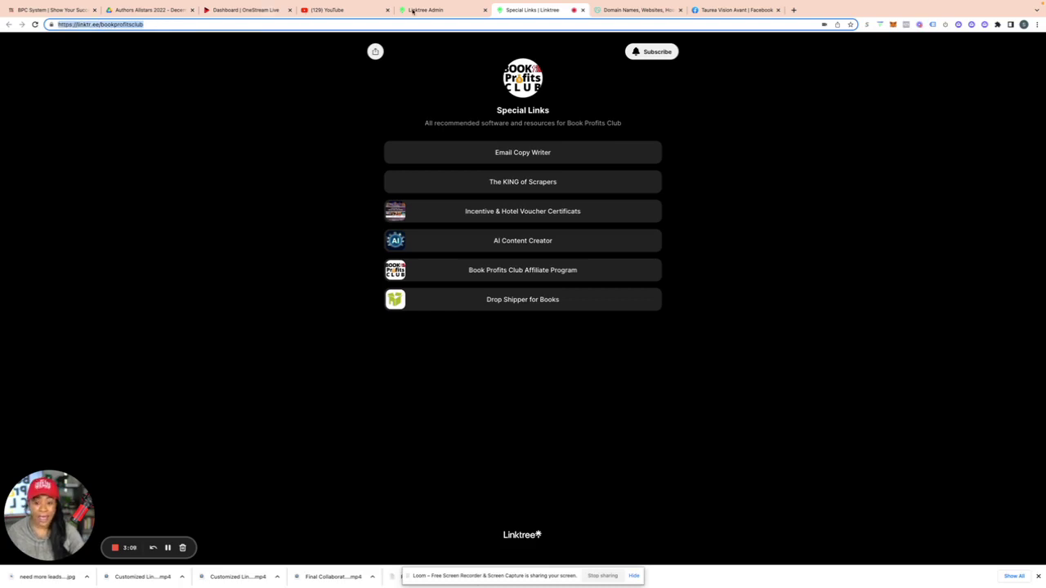
Step: Switch to the GoDaddy site and search for the domain nameofdomain.com
click(634, 9)
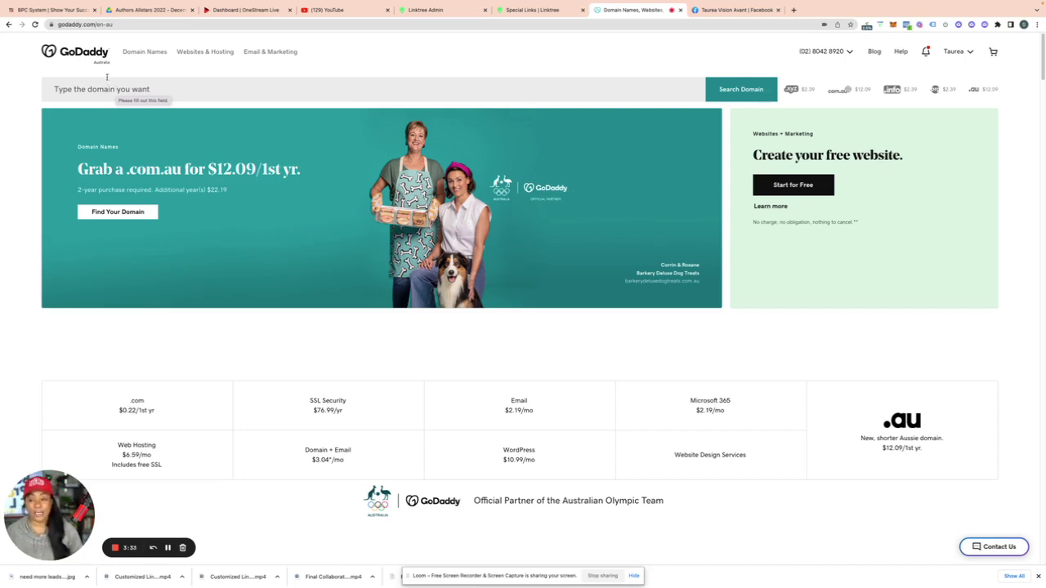
click(113, 85)
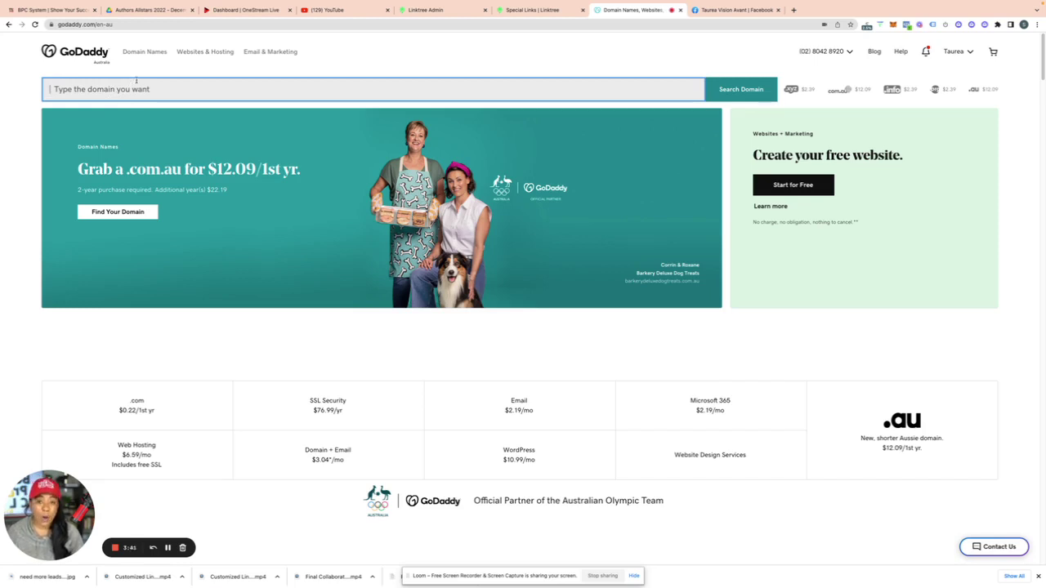
click(304, 85)
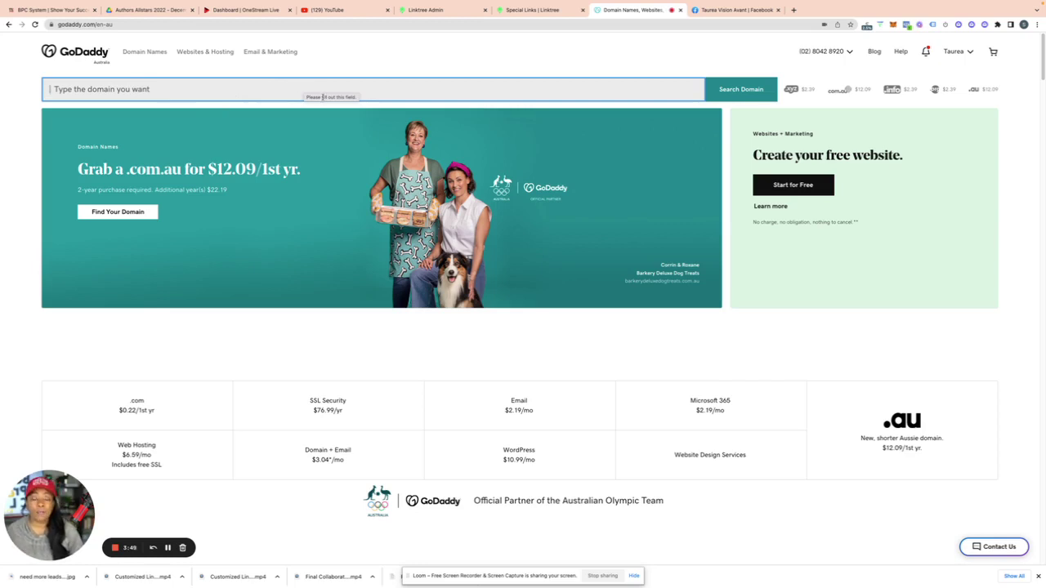
click(273, 94)
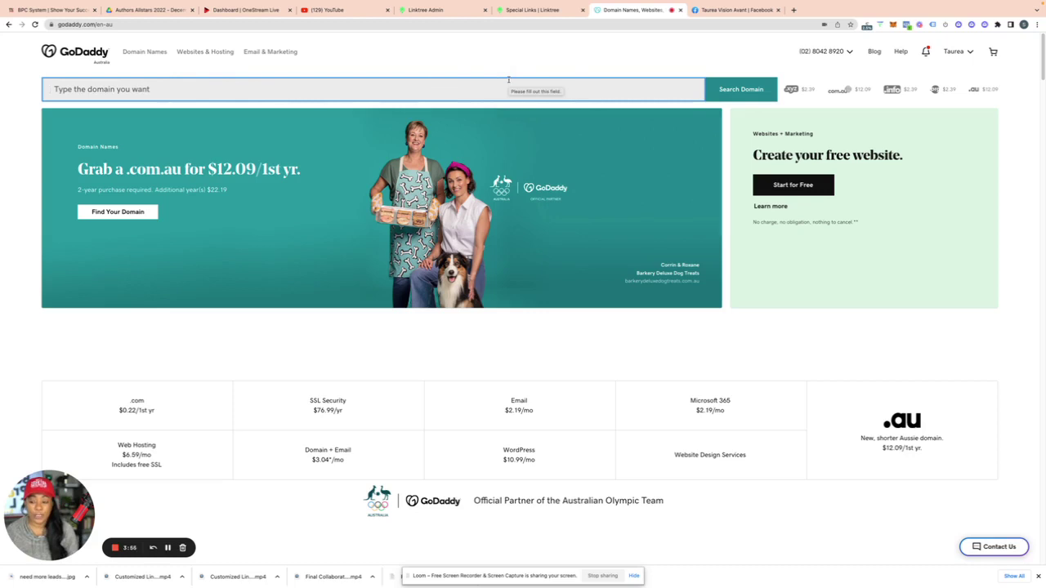
text(nameofdom)
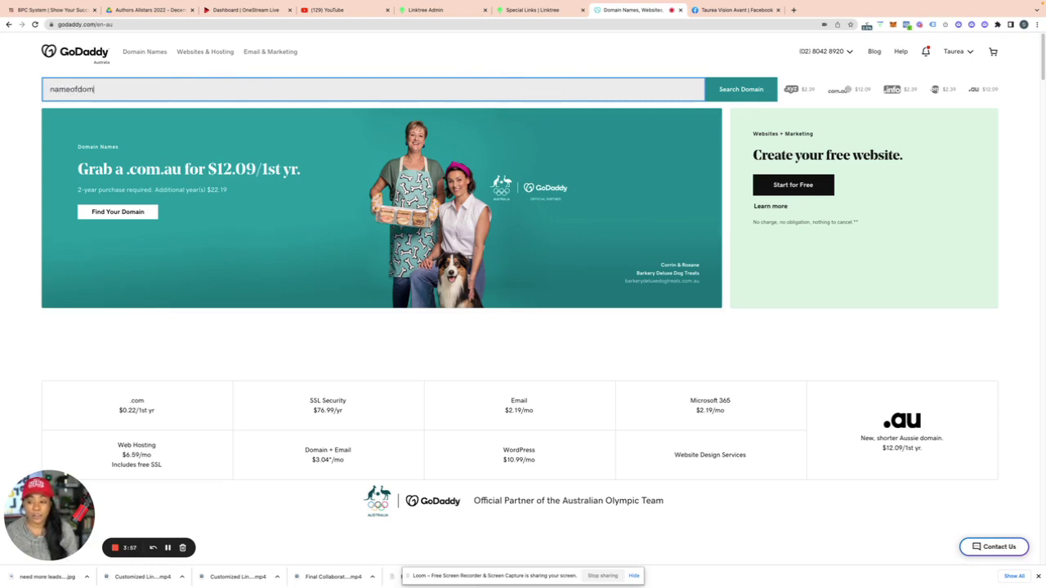
text(ain.com)
key(Return)
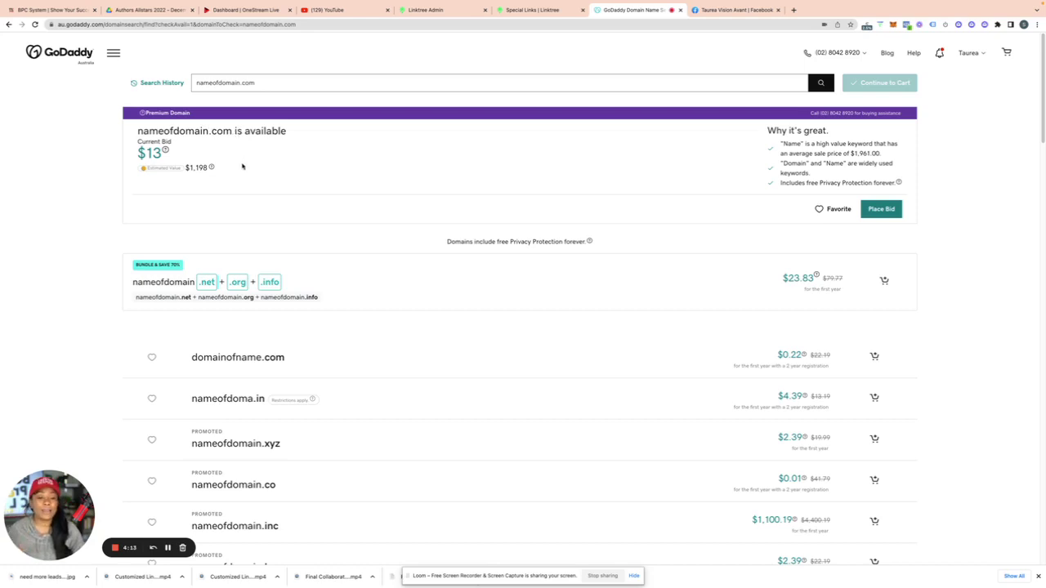
Step: Search for the domain thenameofdomain.com instead, highlight the exact match and look over the alternatives offered
click(198, 81)
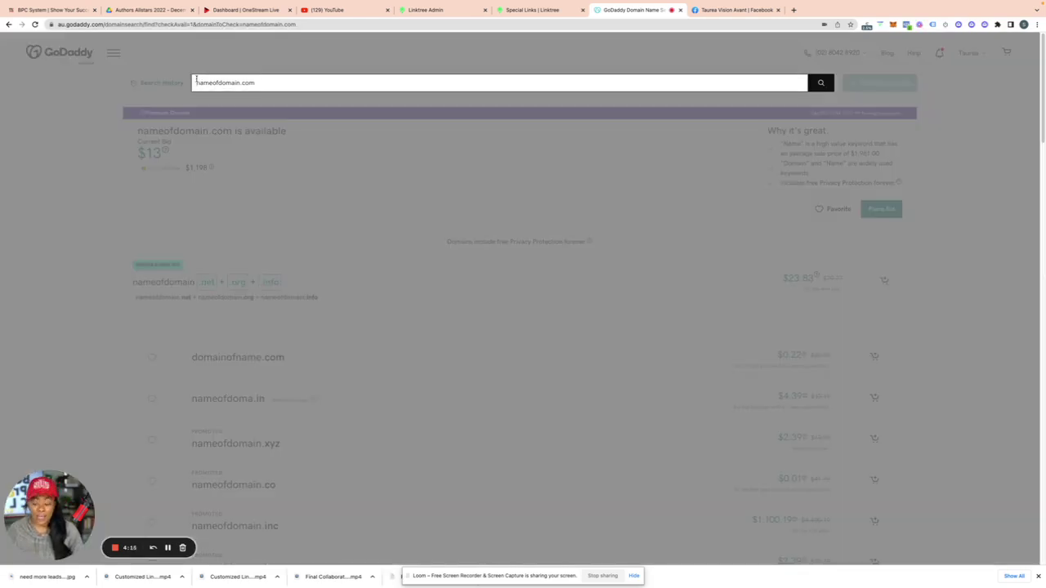
text(the)
key(Return)
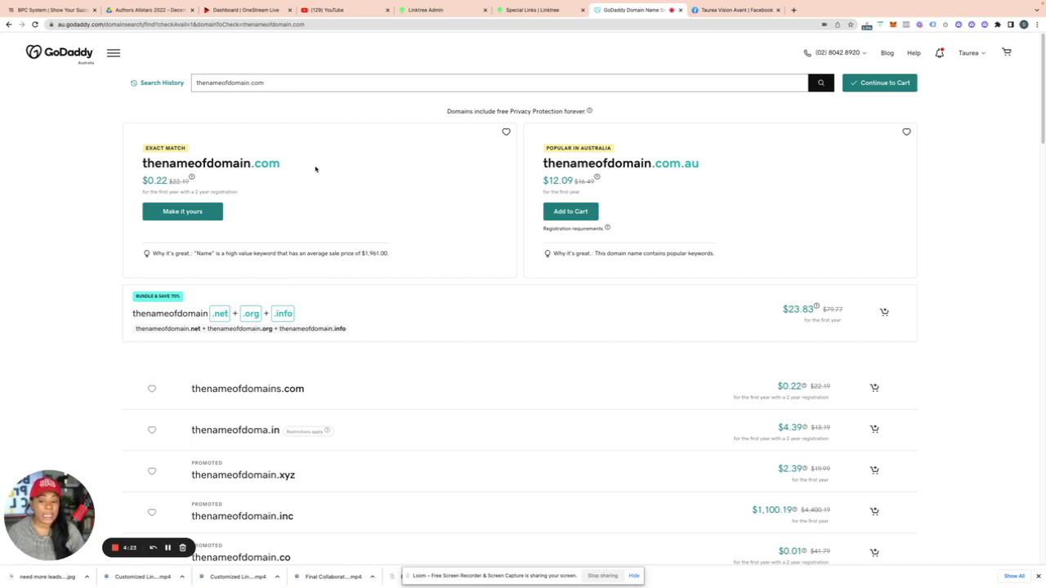
drag(315, 169, 47, 171)
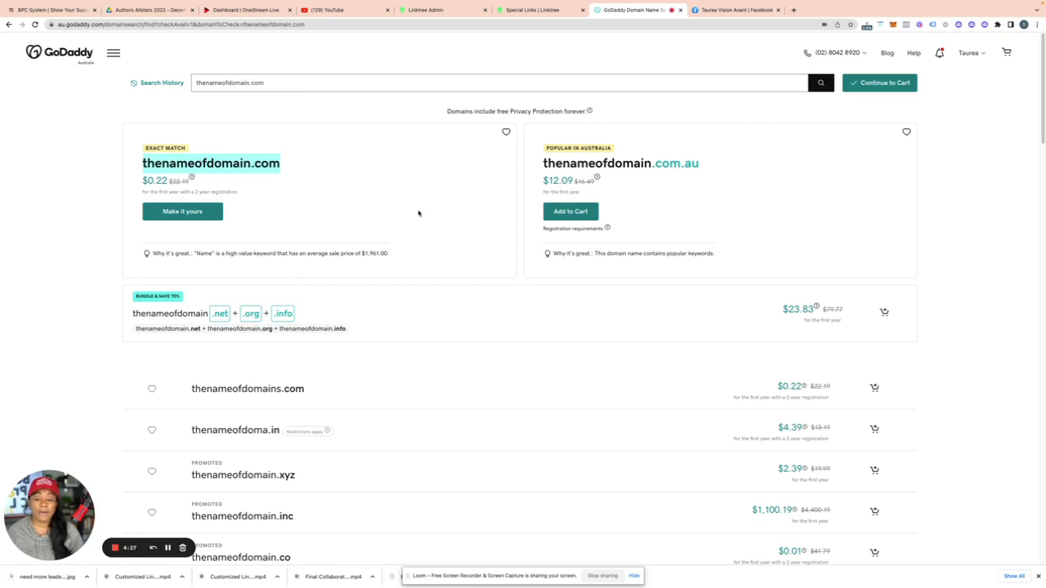
scroll(327, 222, down, 5)
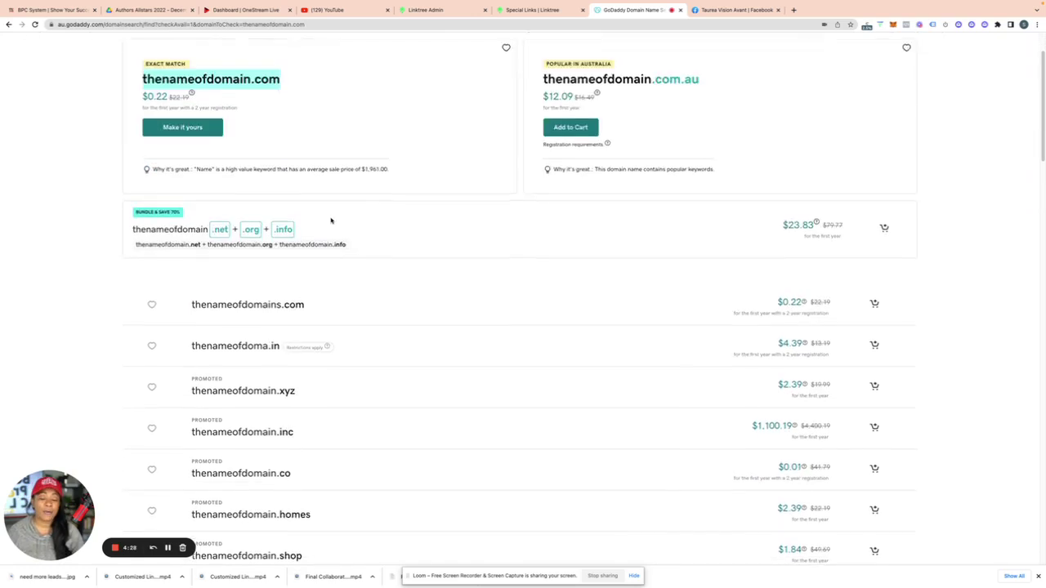
scroll(325, 222, up, 5)
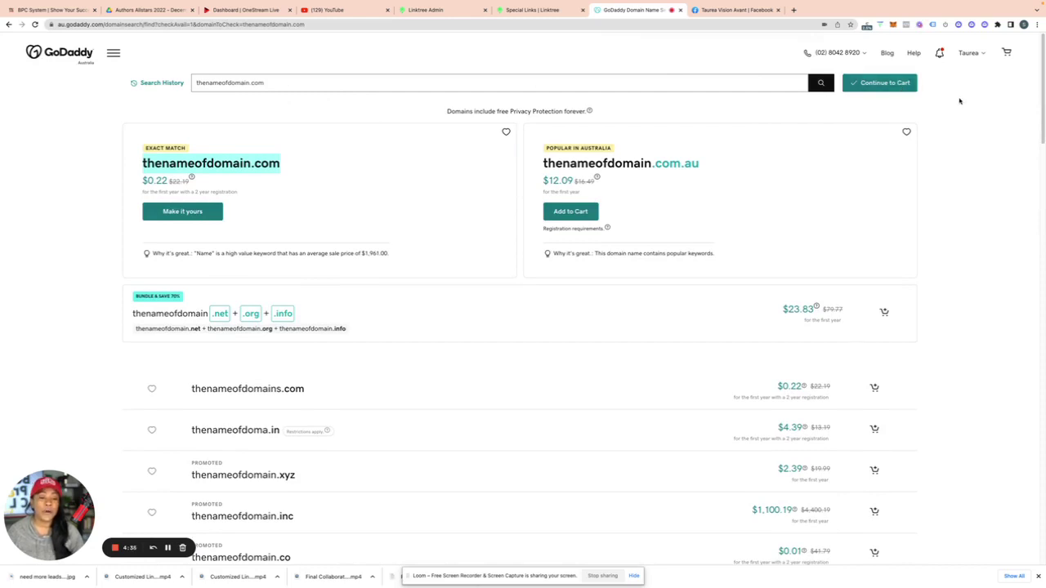
Step: Open the account's My Products page and dismiss the renewal payment alert
click(969, 53)
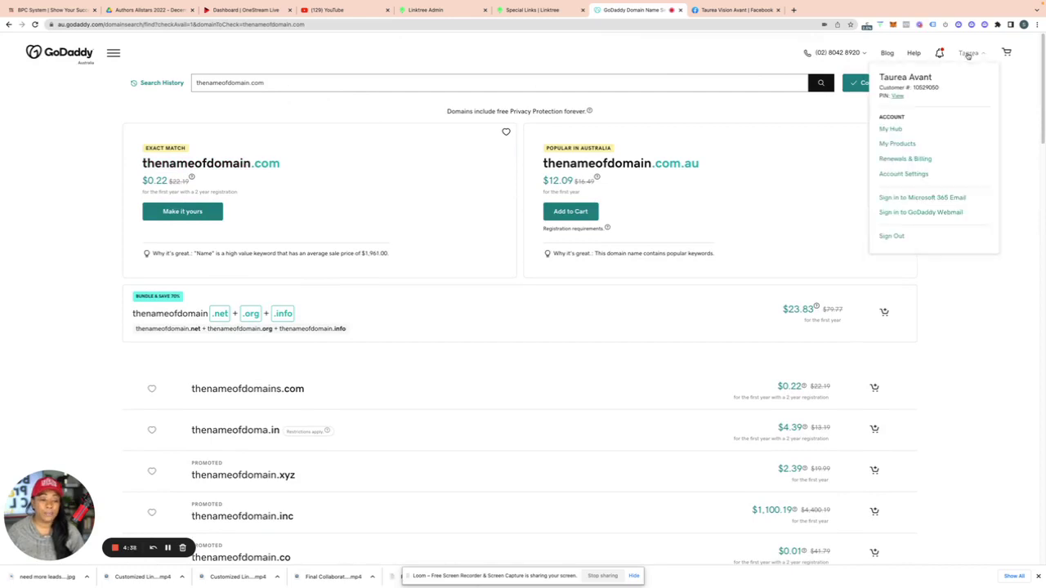
click(889, 145)
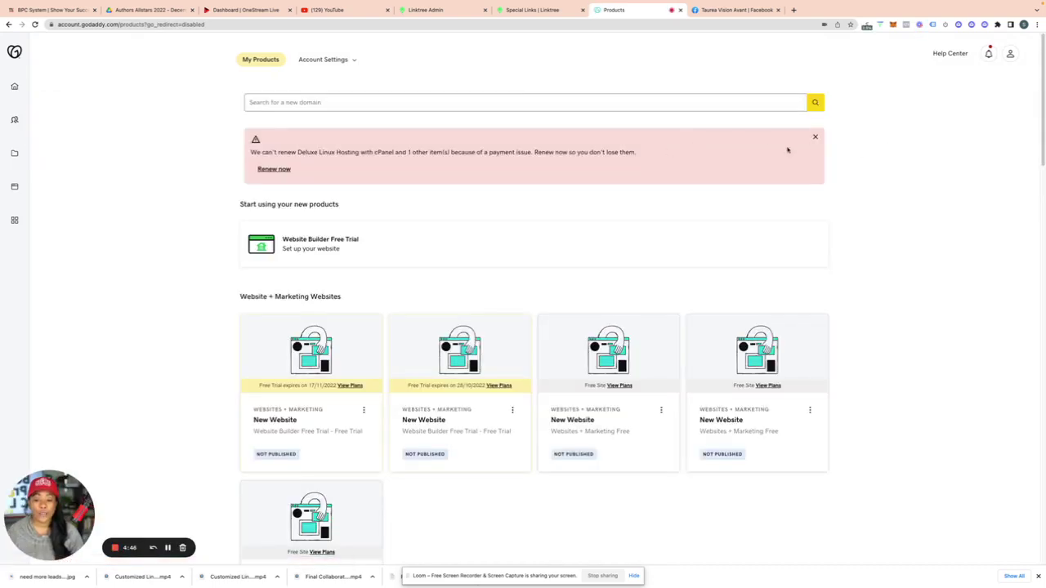
click(816, 137)
Step: Open the complete list of owned domains and go to the settings of apositivepiece.com
scroll(747, 192, down, 10)
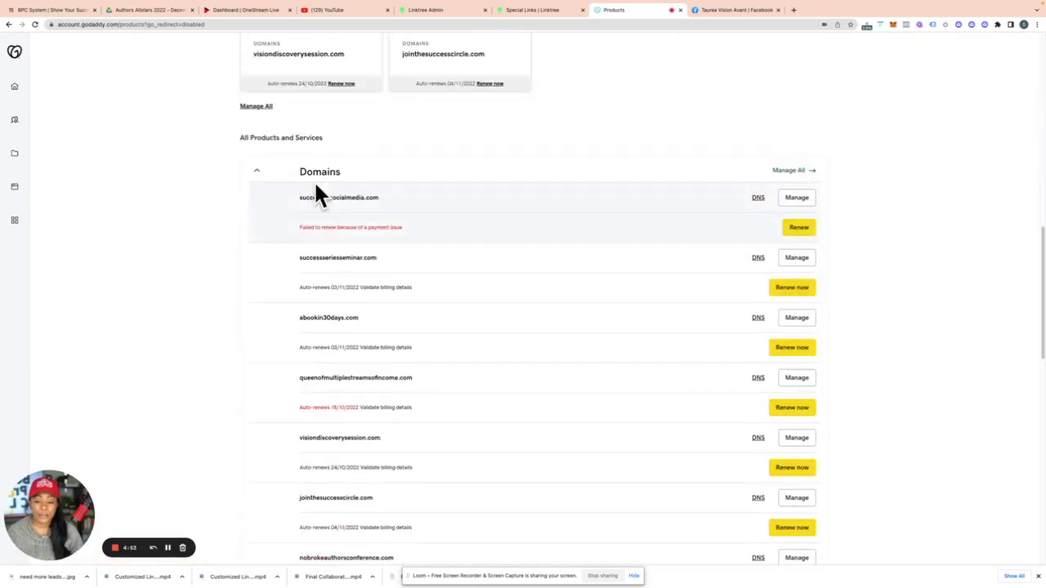
scroll(424, 176, up, 10)
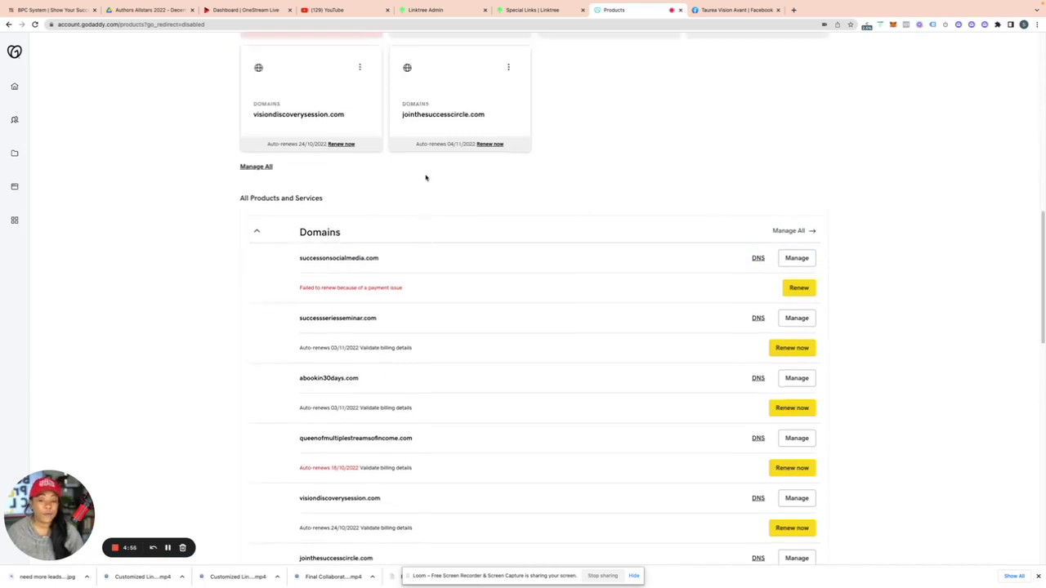
scroll(812, 171, down, 10)
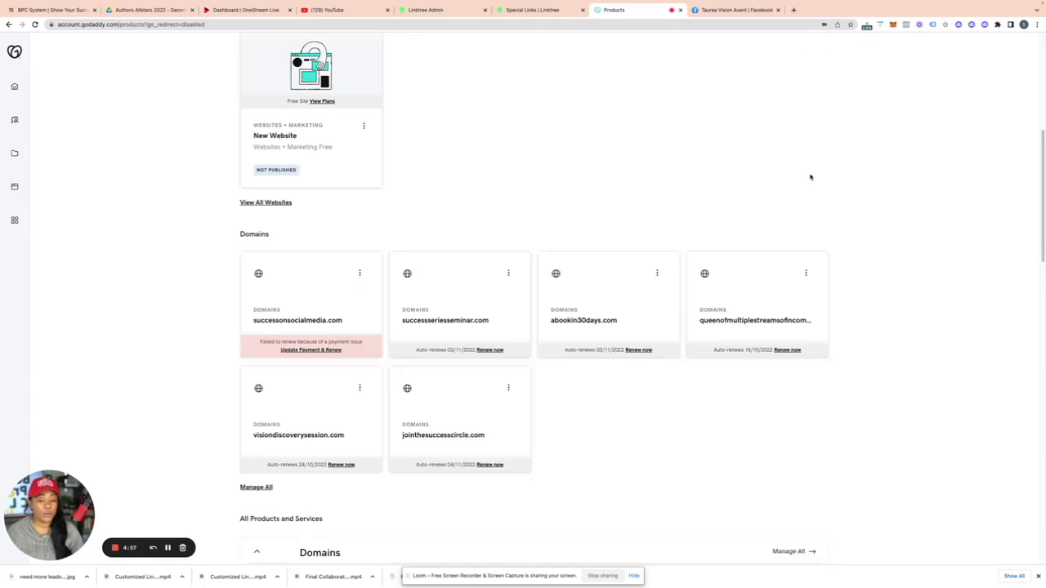
scroll(695, 222, down, 3)
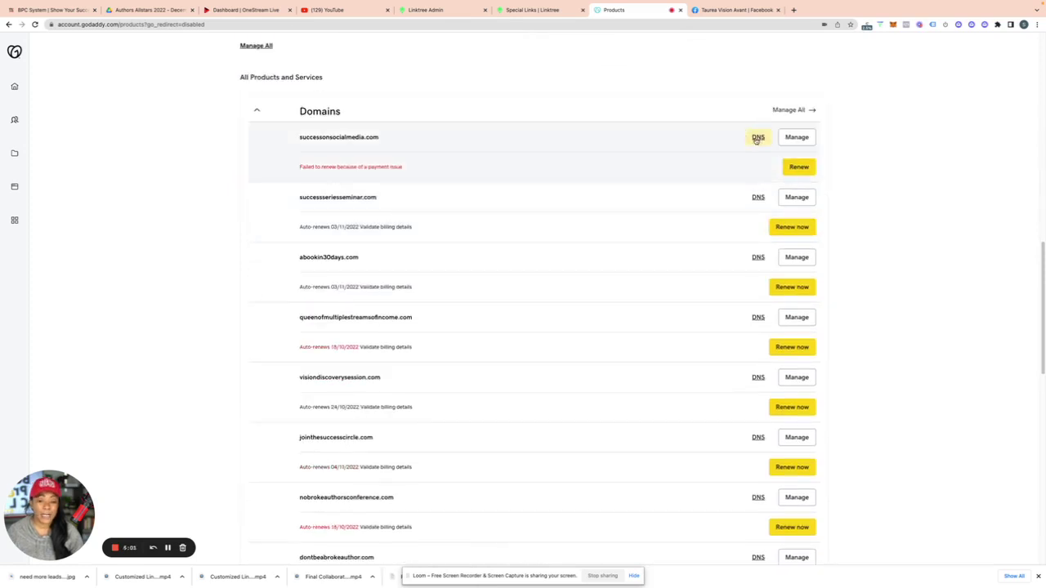
scroll(591, 273, down, 5)
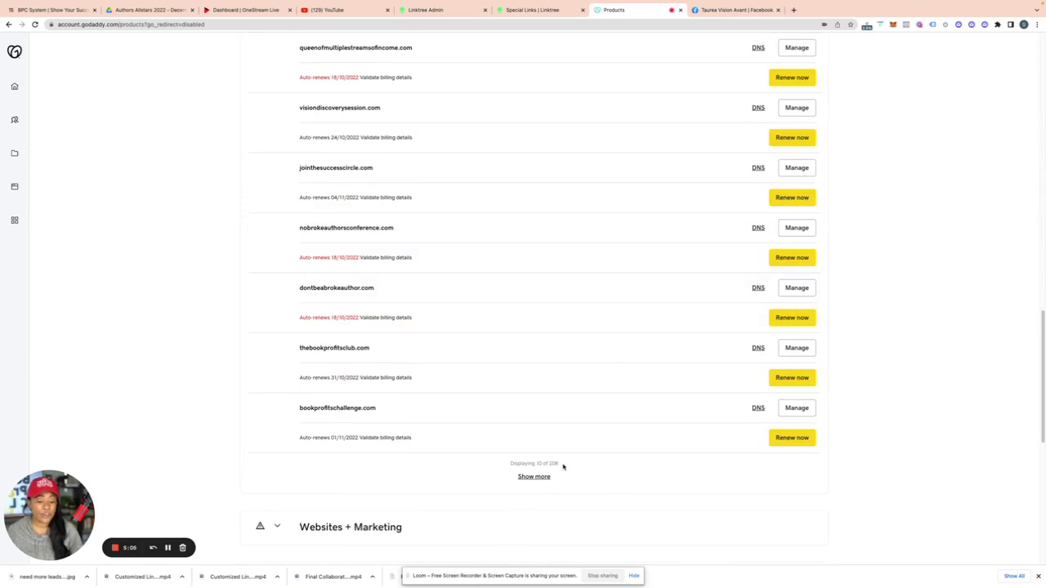
scroll(579, 460, up, 7)
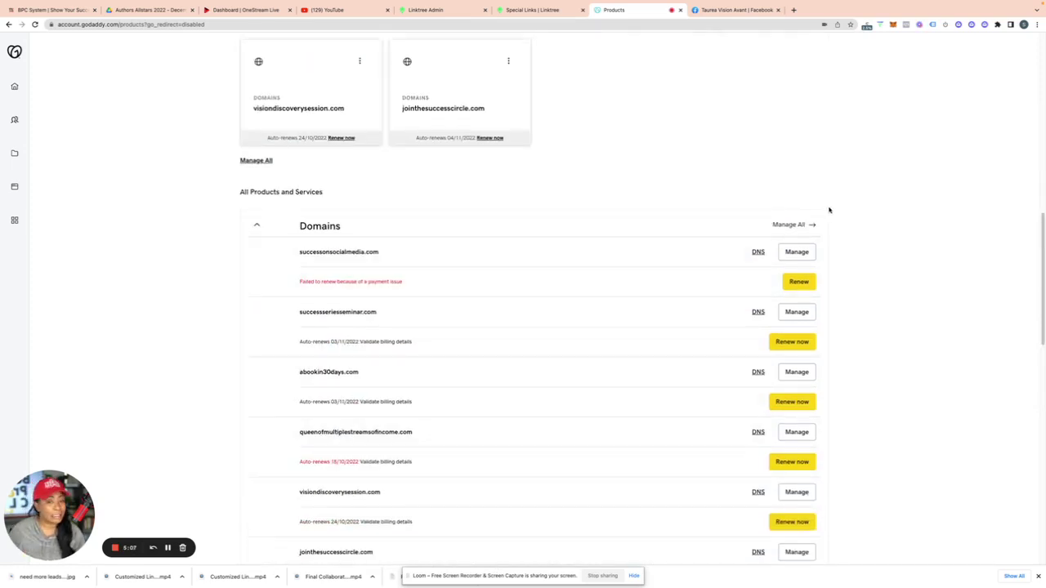
click(788, 226)
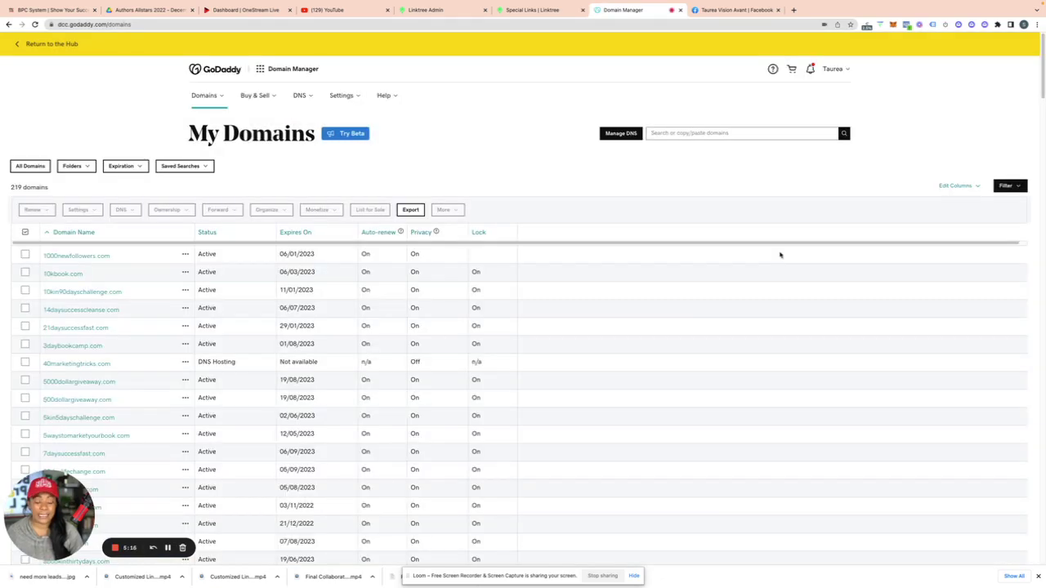
scroll(171, 427, down, 3)
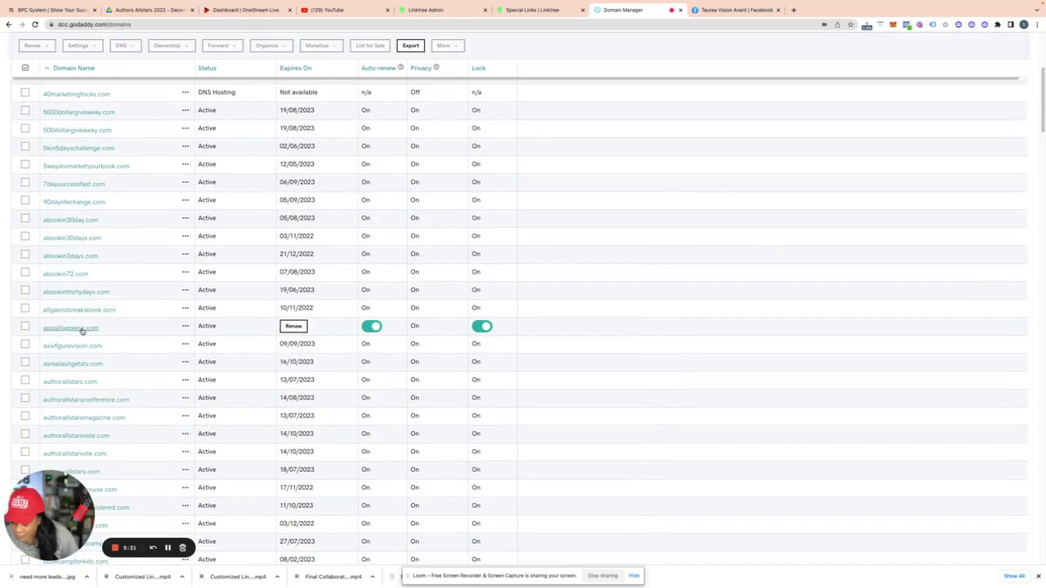
click(81, 328)
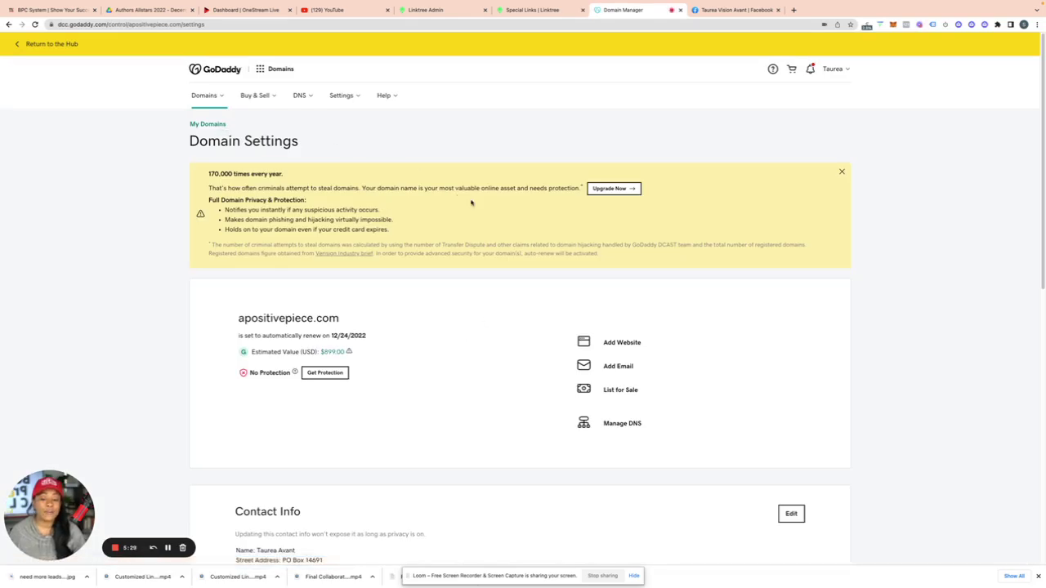
Step: Open DNS management for apositivepiece.com and locate its Forwarding section
scroll(630, 231, down, 7)
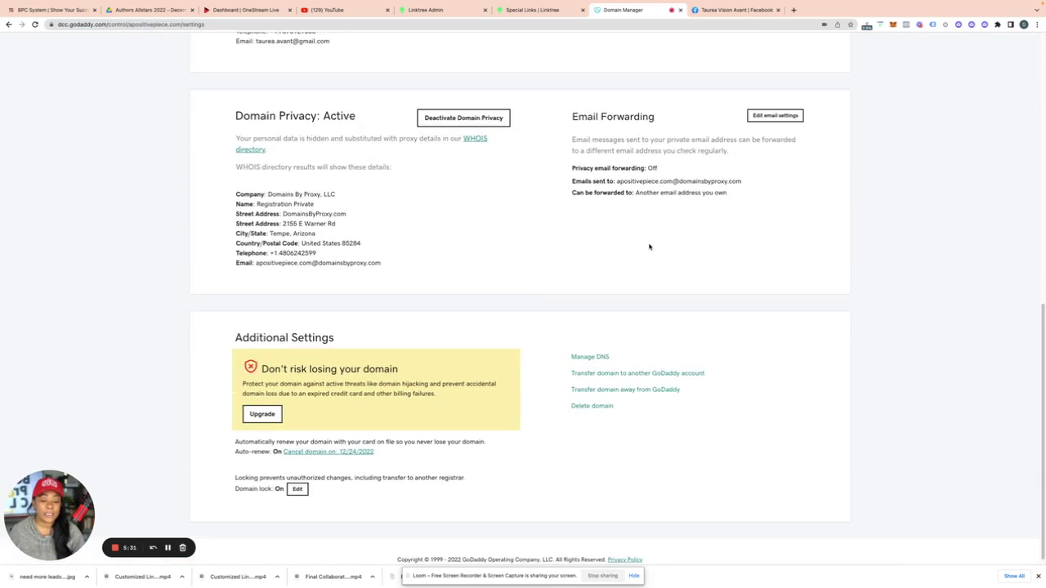
scroll(675, 259, down, 1)
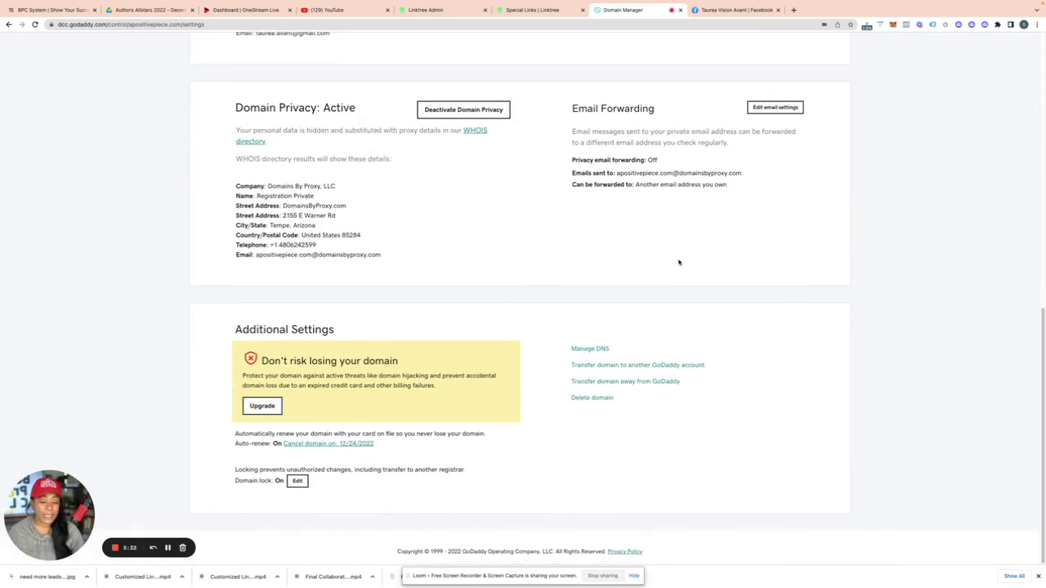
click(595, 352)
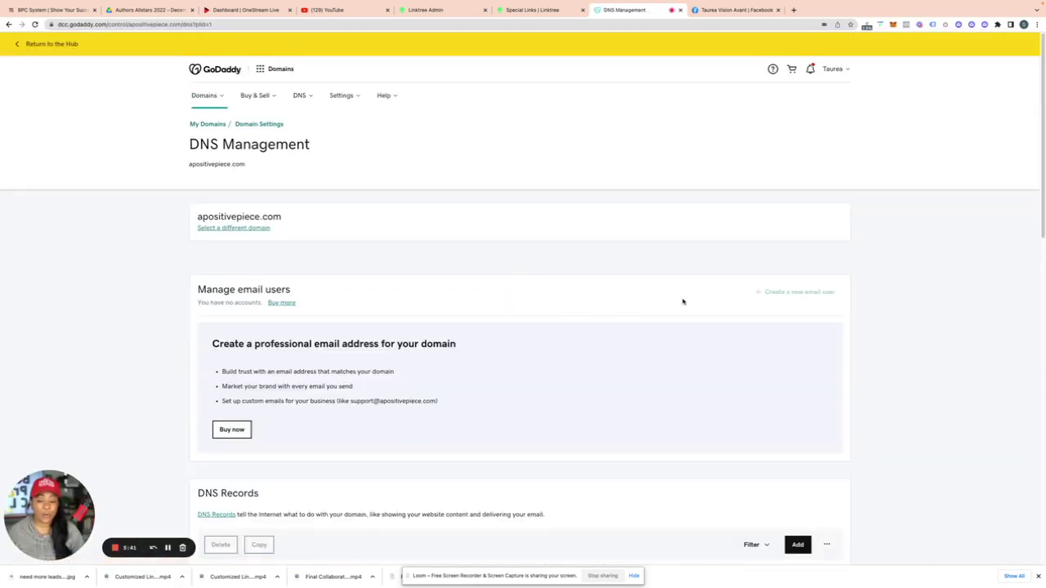
scroll(683, 301, down, 5)
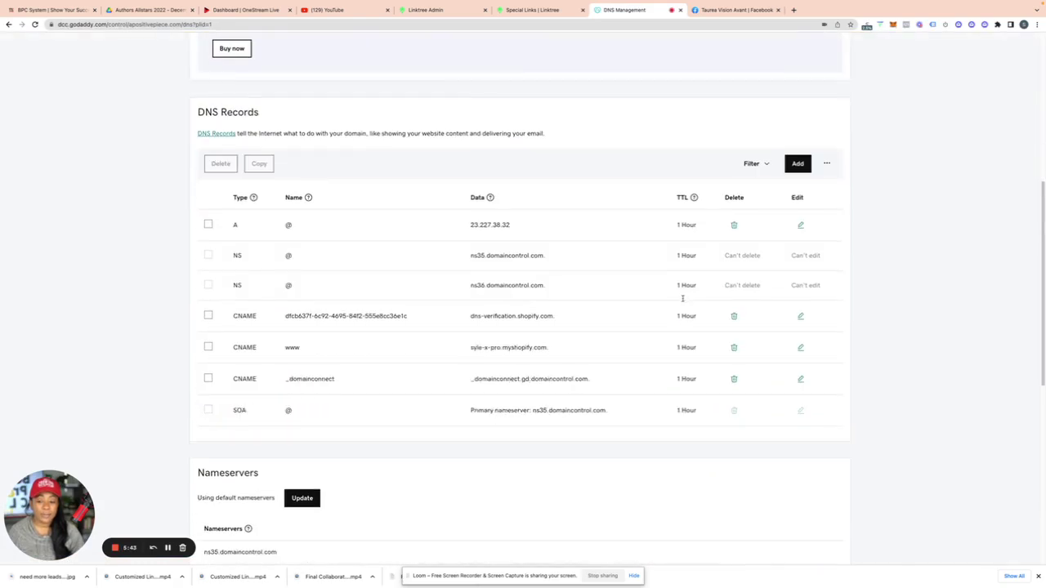
scroll(682, 299, down, 3)
scroll(683, 298, up, 1)
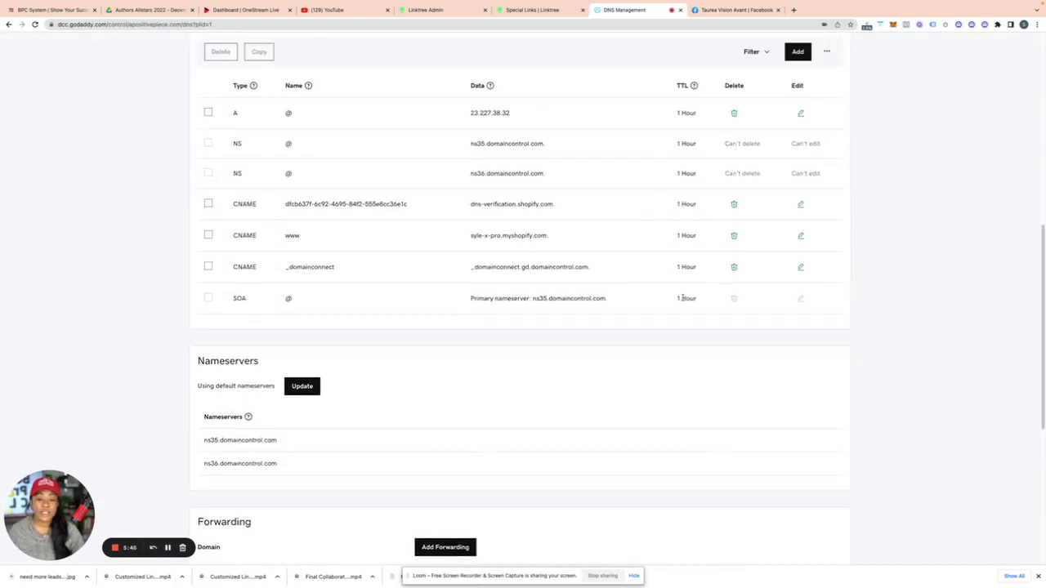
scroll(684, 298, down, 2)
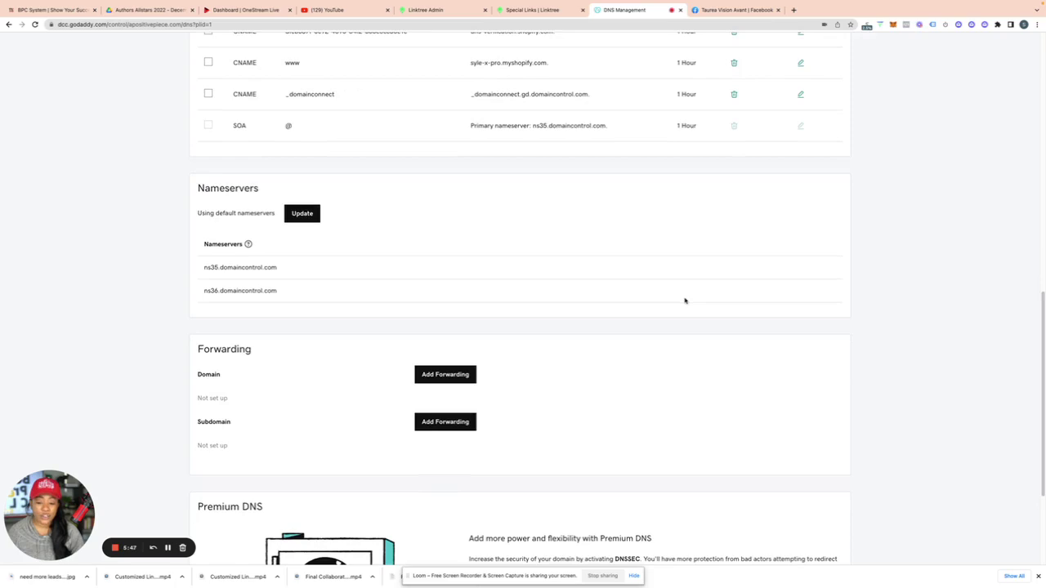
Step: Copy the public Special Links Linktree page's address, look at the Linktree admin page and return to the domain's DNS management
click(538, 11)
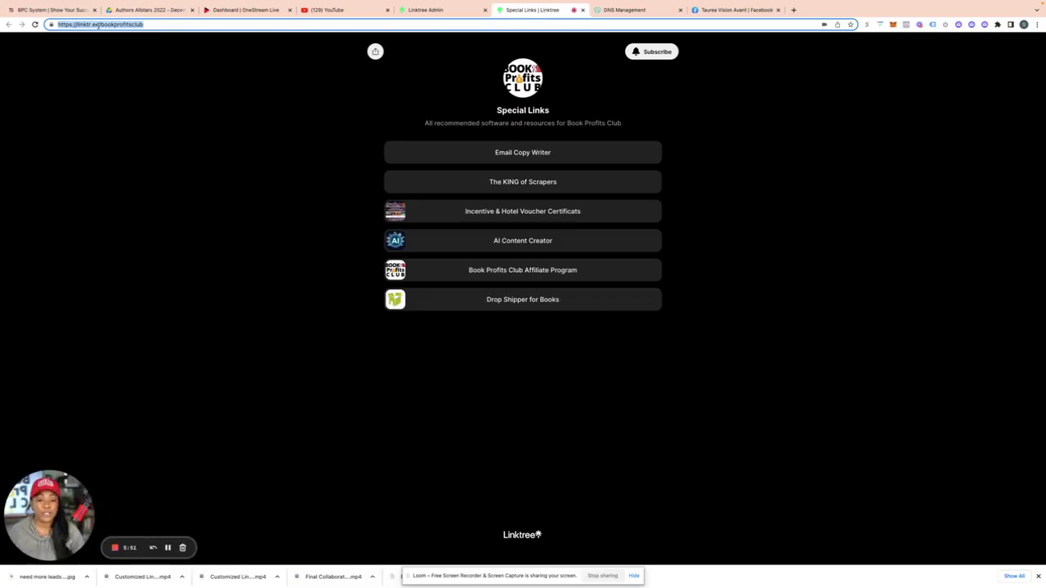
mouse_move(498, 4)
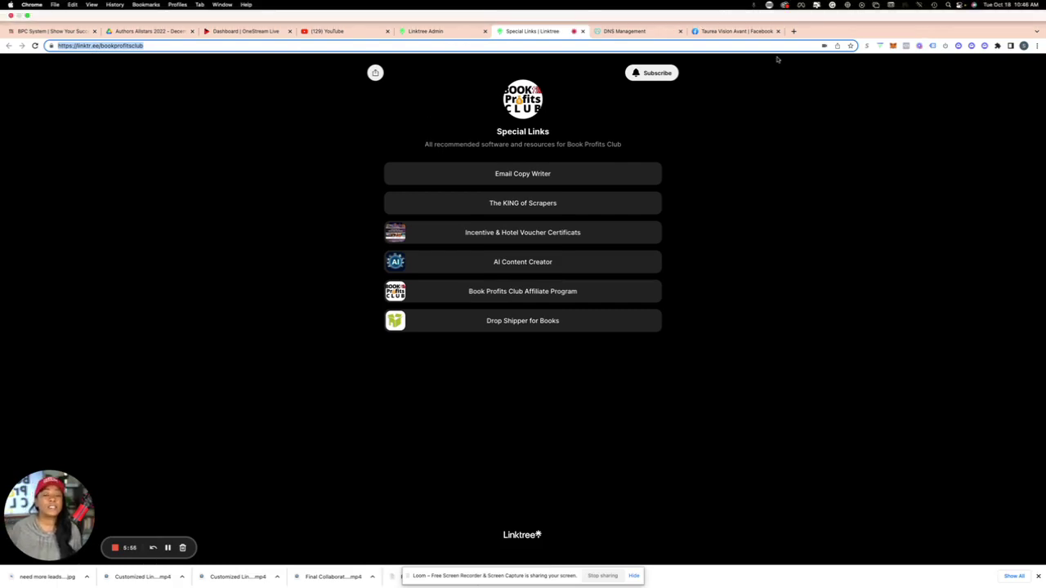
click(659, 33)
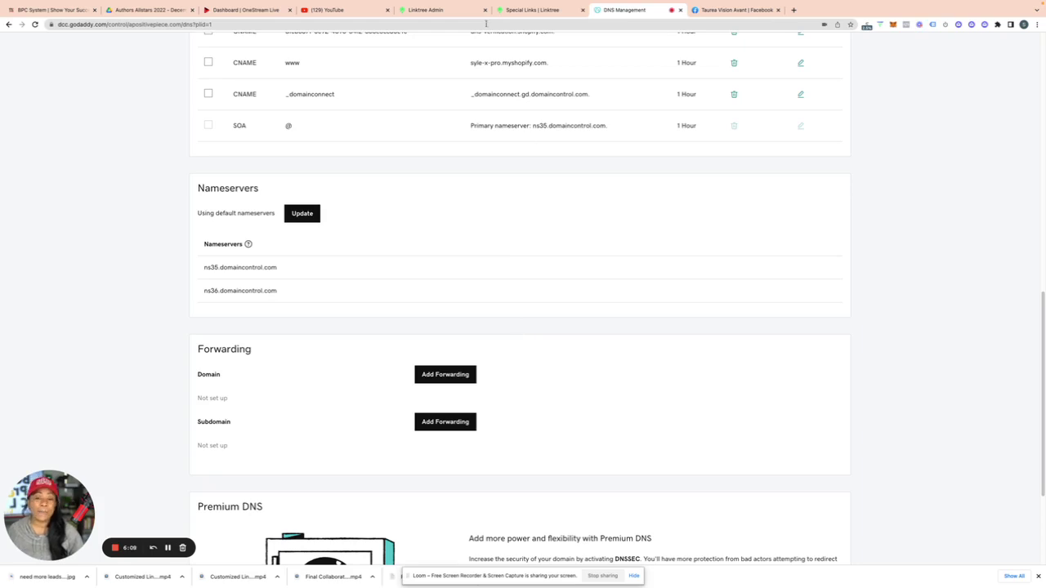
click(433, 10)
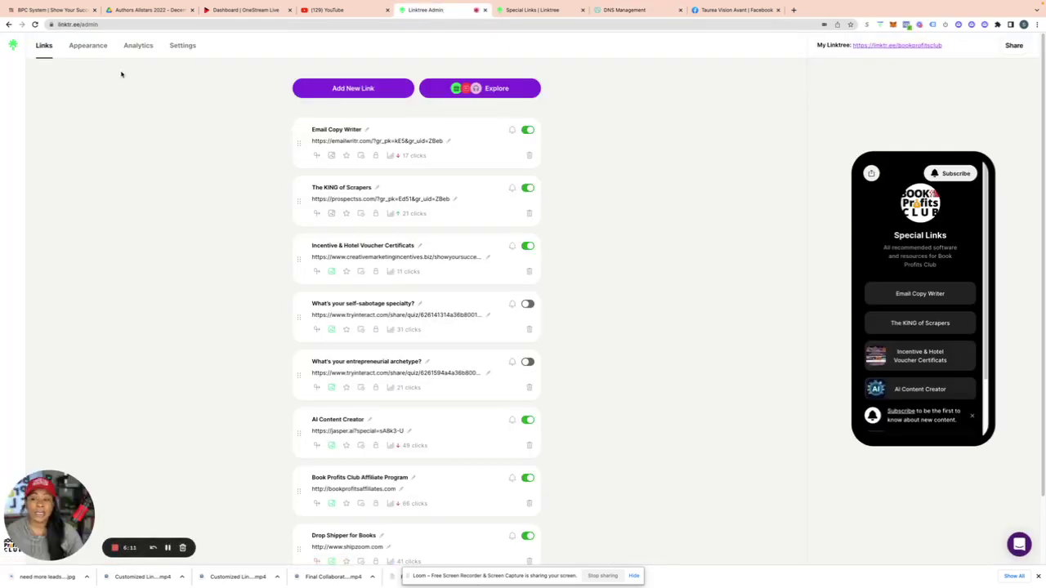
click(626, 10)
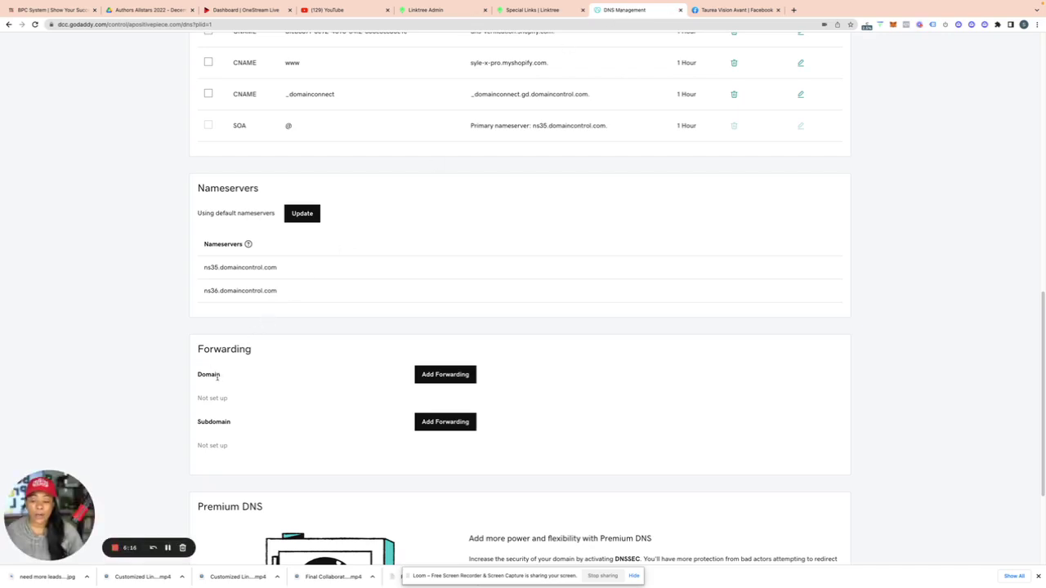
Step: Add forwarding for the domain apositivepiece.com with linktr.ee/bookprofitsclub as the destination URL
click(463, 377)
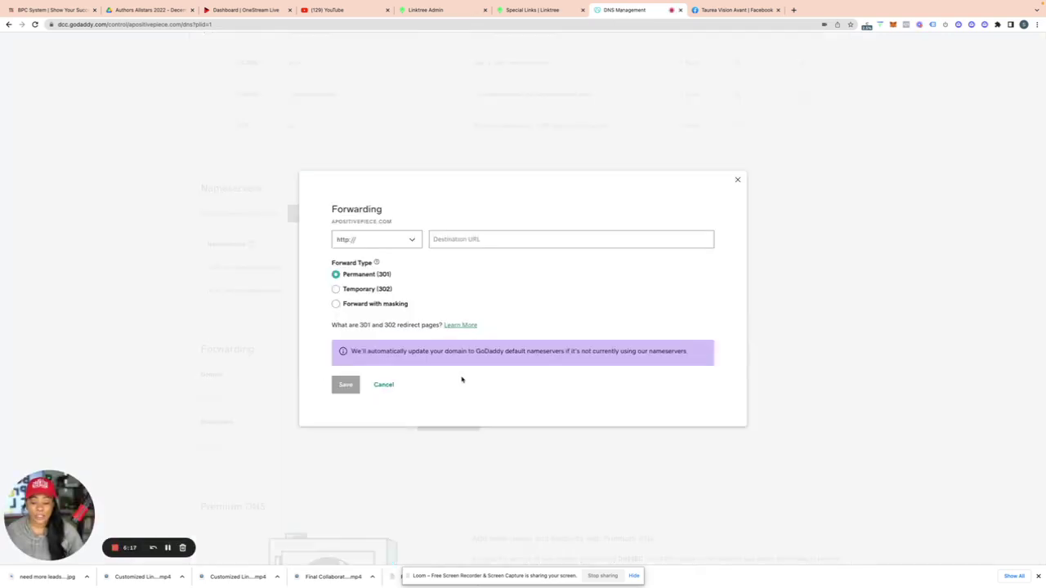
click(472, 239)
text(linktr.ee/bookprofitsclub)
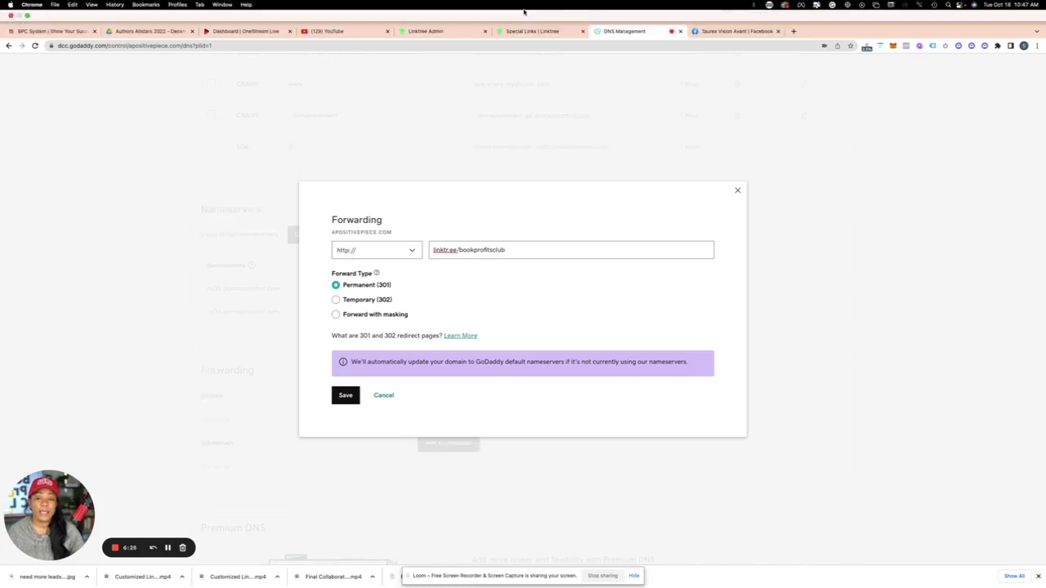
click(520, 33)
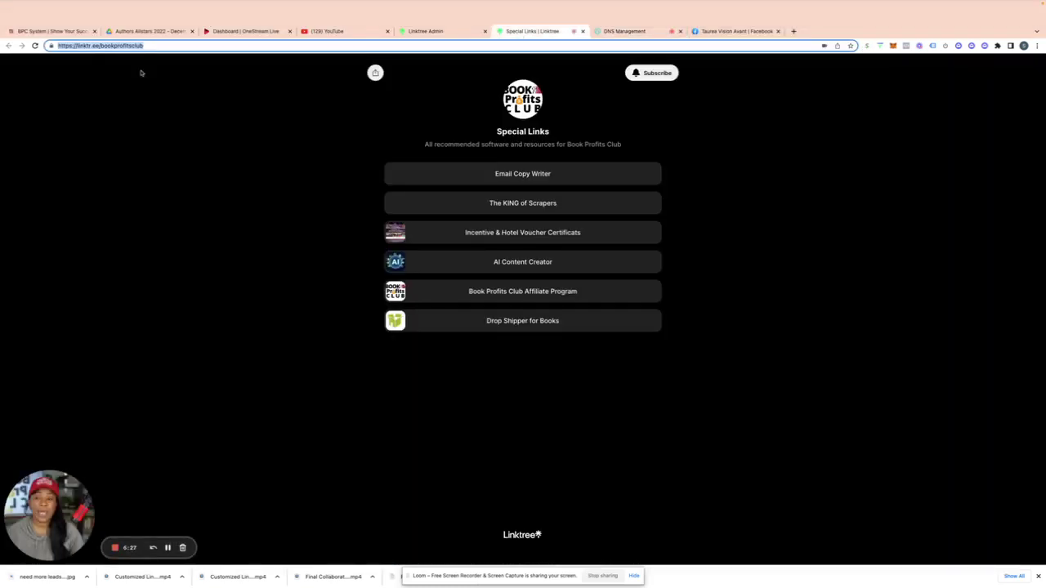
click(73, 27)
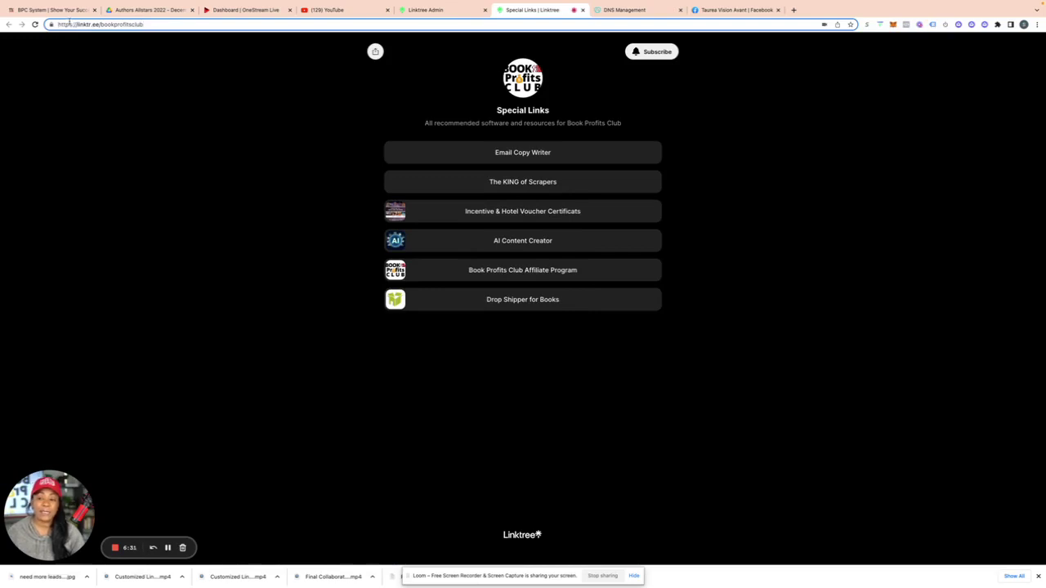
click(647, 9)
click(366, 245)
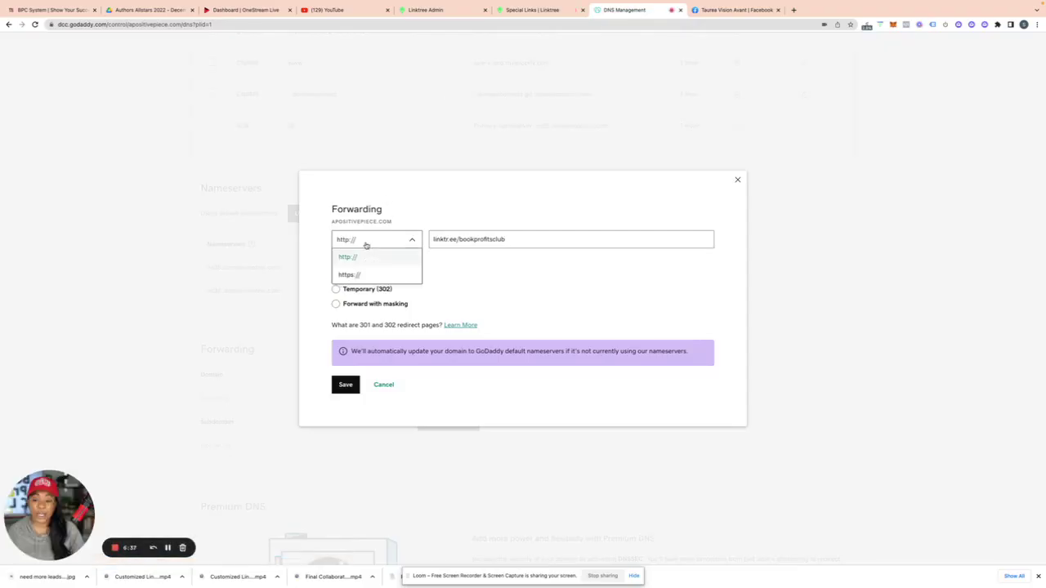
click(350, 275)
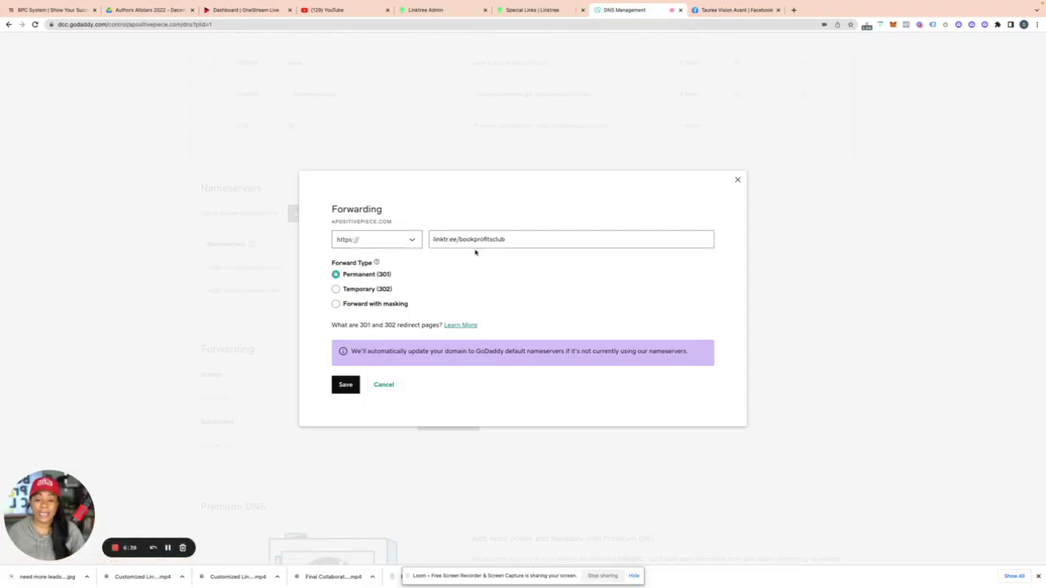
click(342, 386)
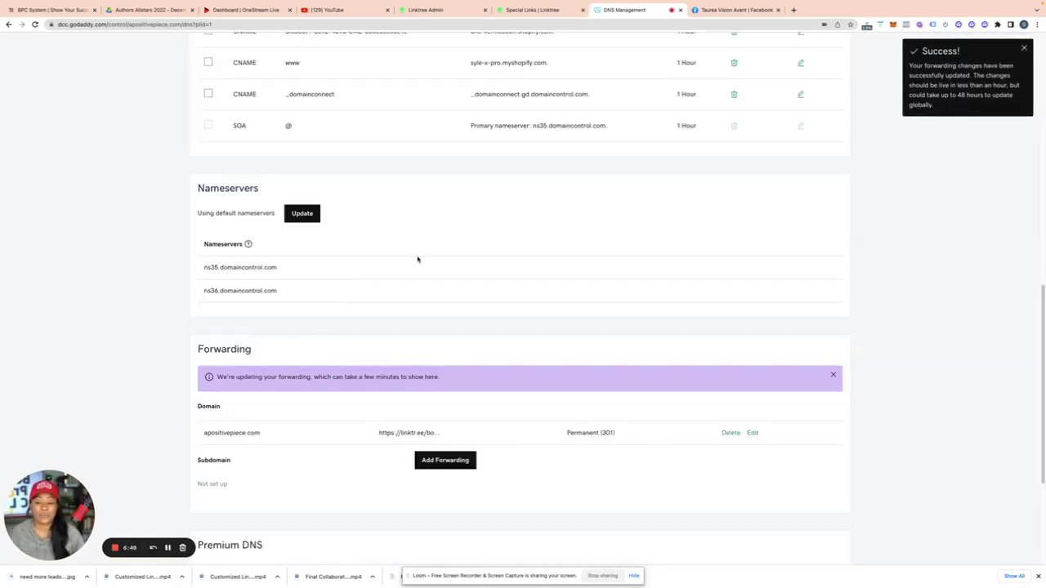
triple_click(242, 435)
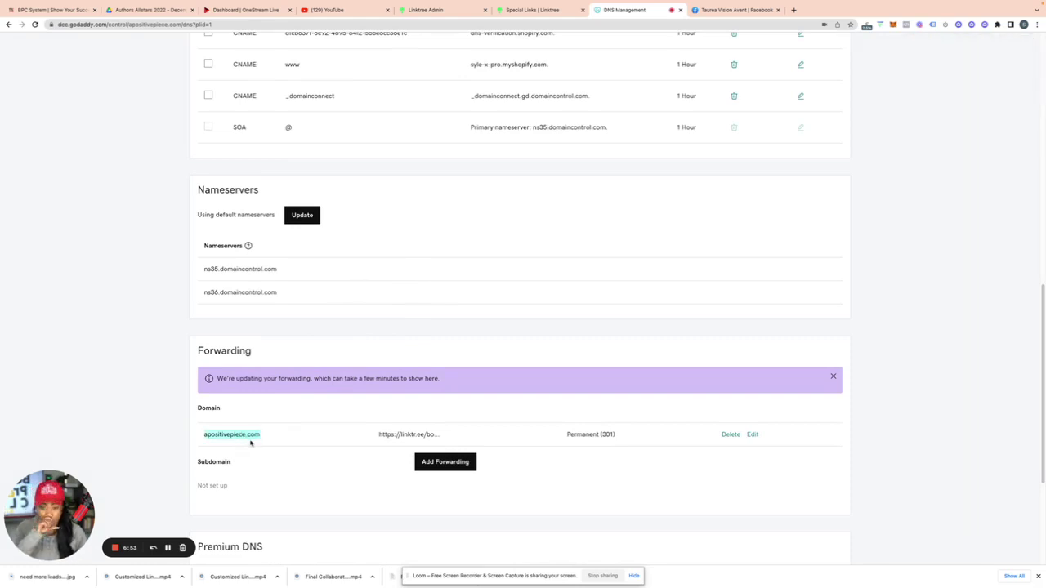
Step: Try to delete the www CNAME record from the DNS records of apositivepiece.com
scroll(639, 167, up, 2)
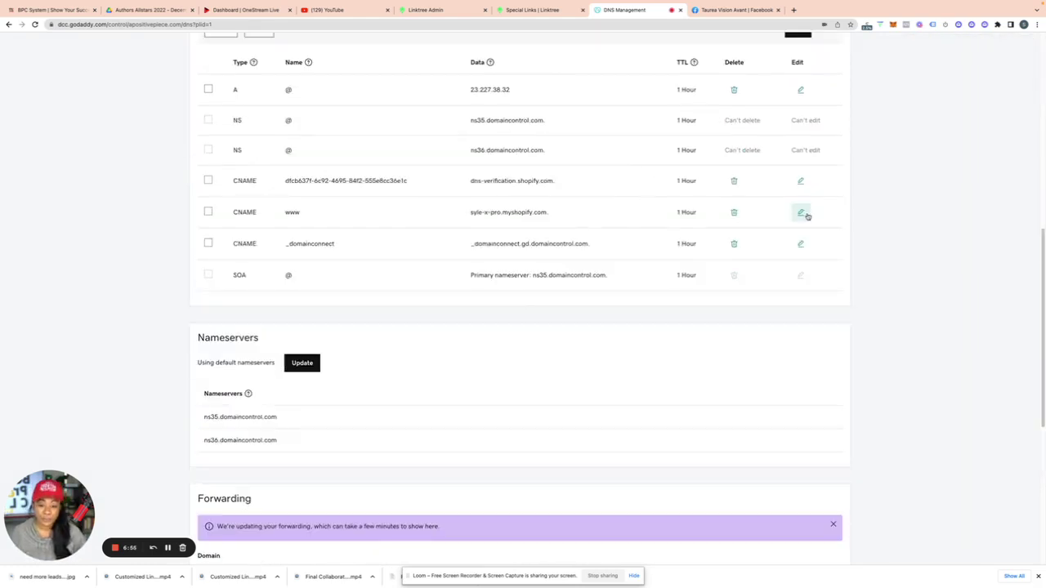
click(734, 213)
click(335, 319)
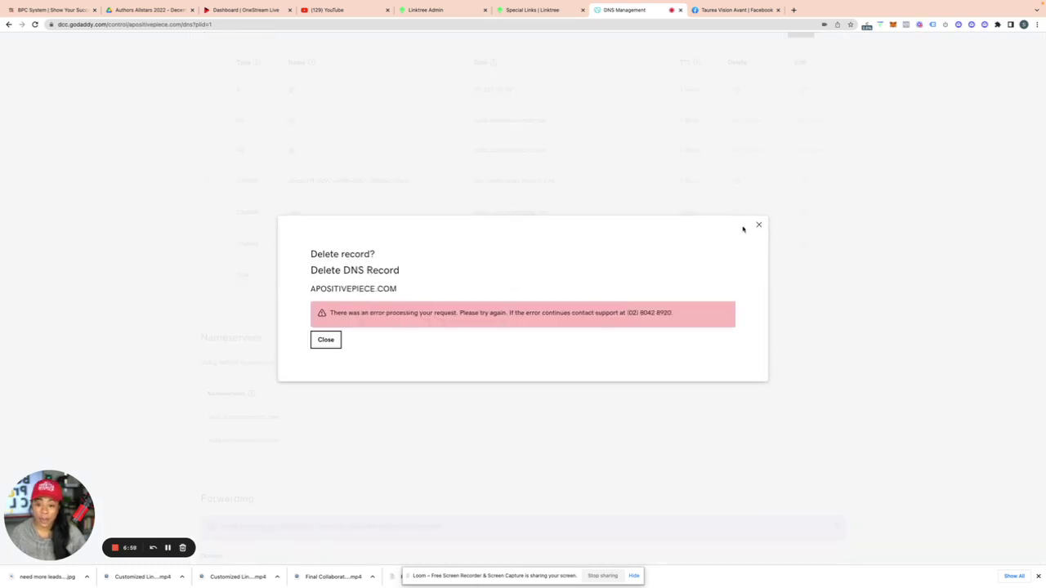
click(325, 339)
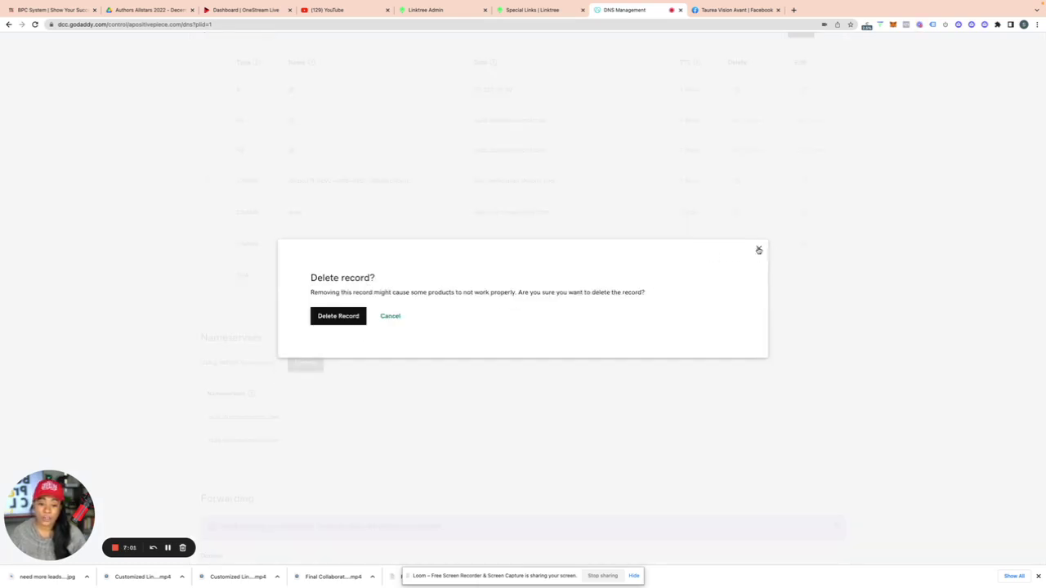
click(759, 250)
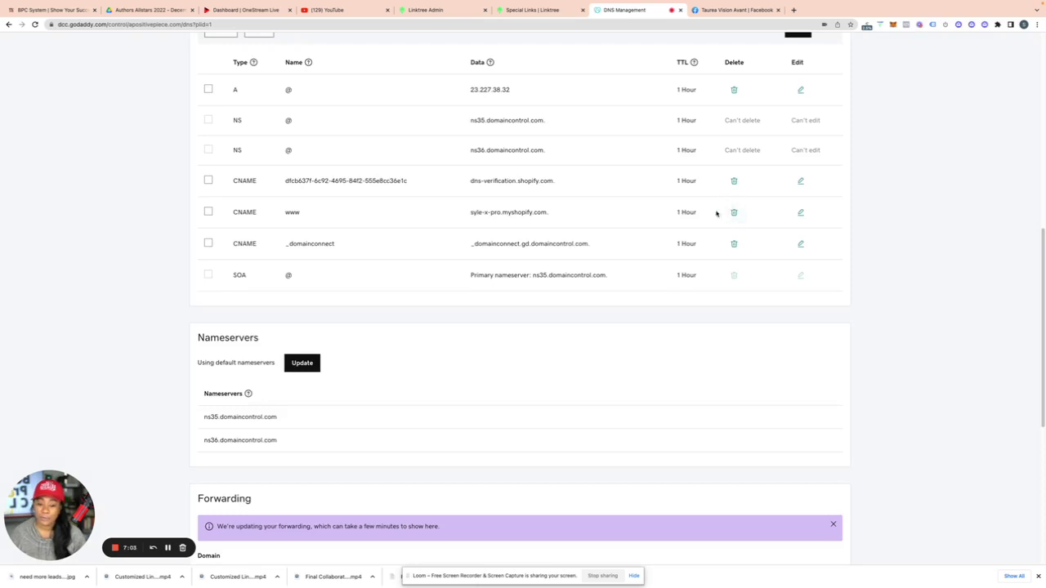
Step: Try to change the www CNAME record's value to remove.com
click(801, 213)
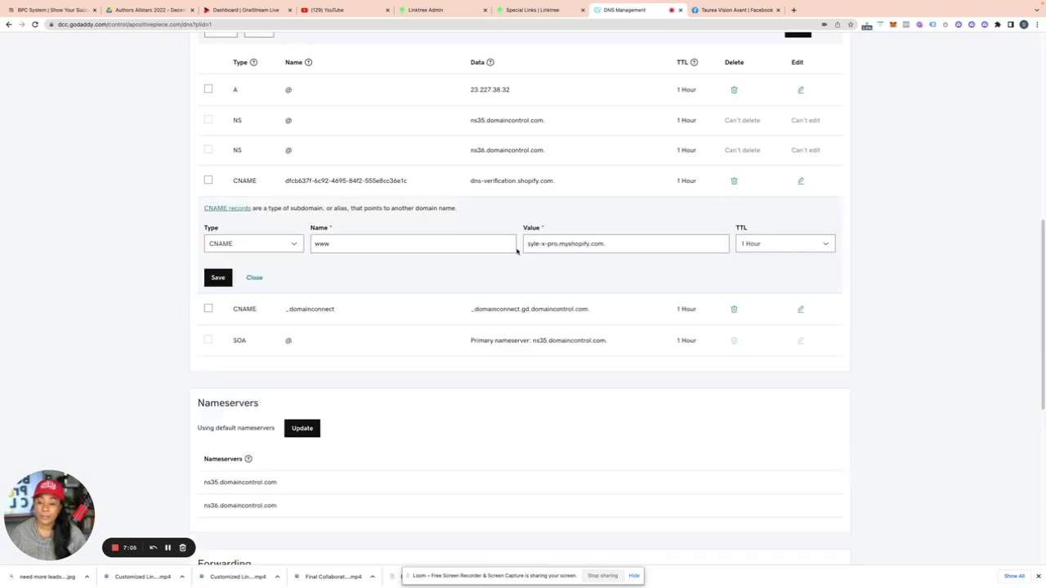
triple_click(601, 247)
text(re)
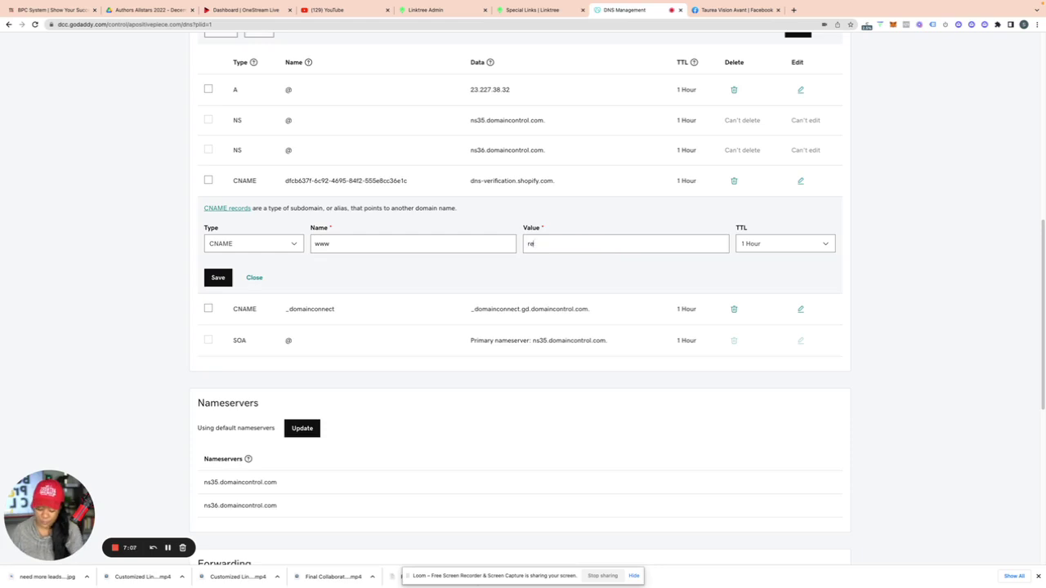
text(move)
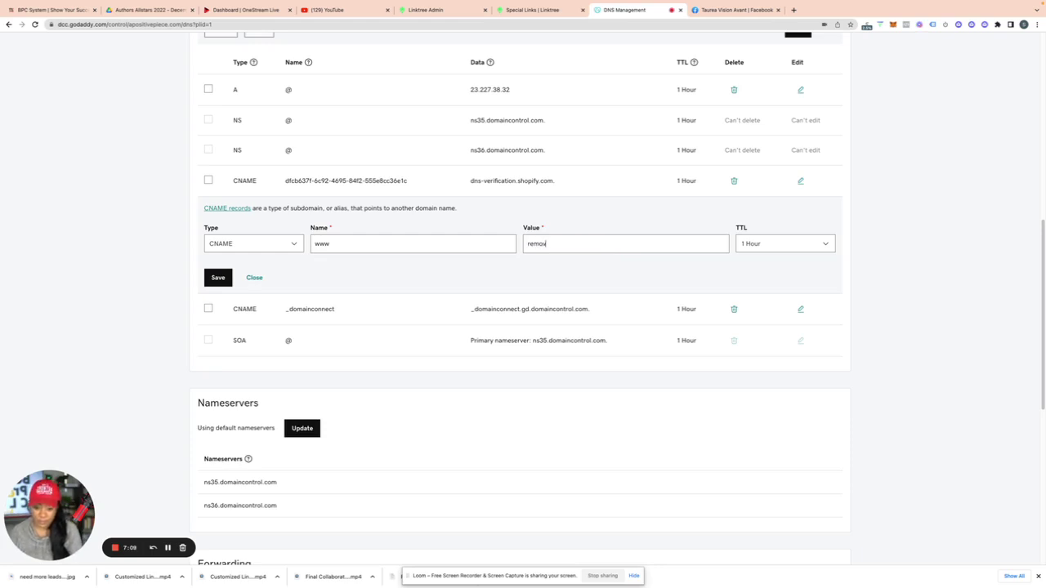
text(.com)
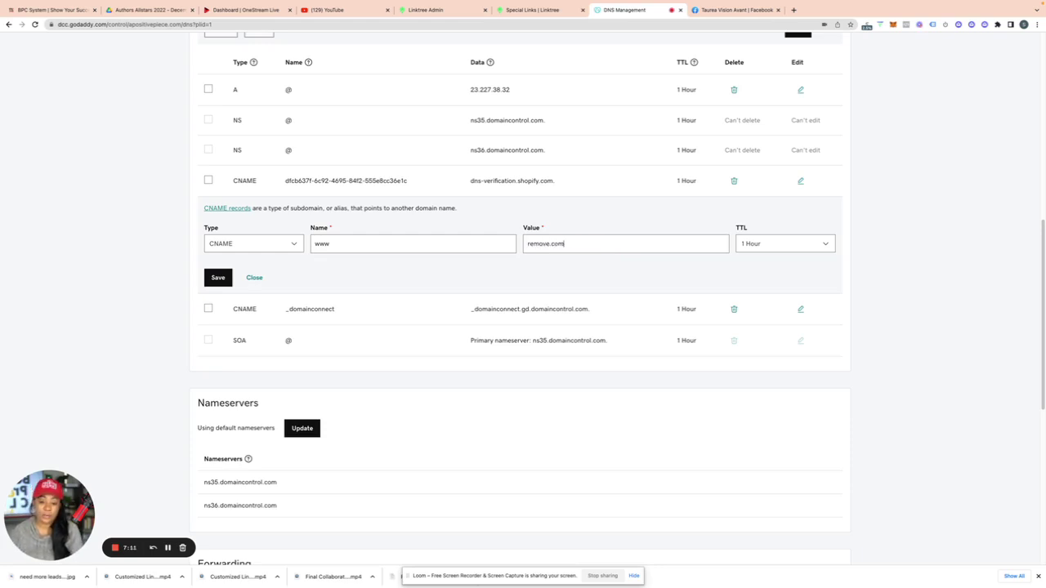
click(216, 277)
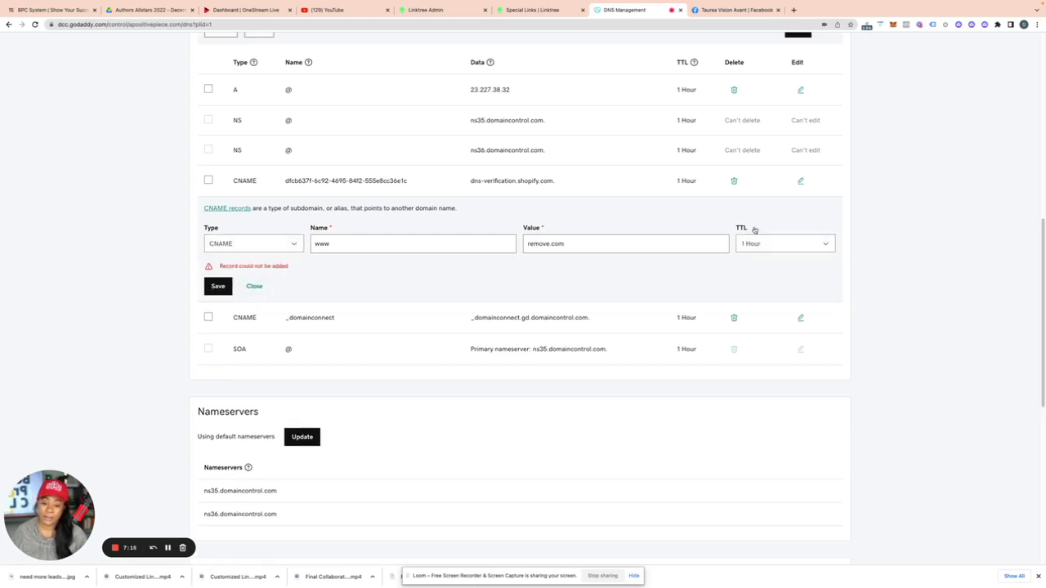
click(255, 286)
scroll(474, 334, down, 3)
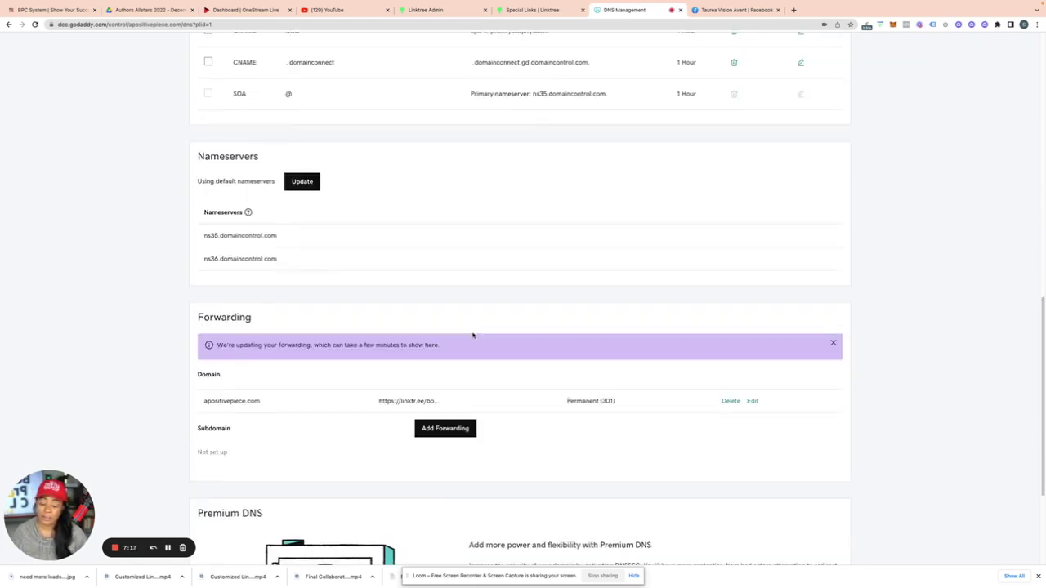
scroll(479, 399, down, 1)
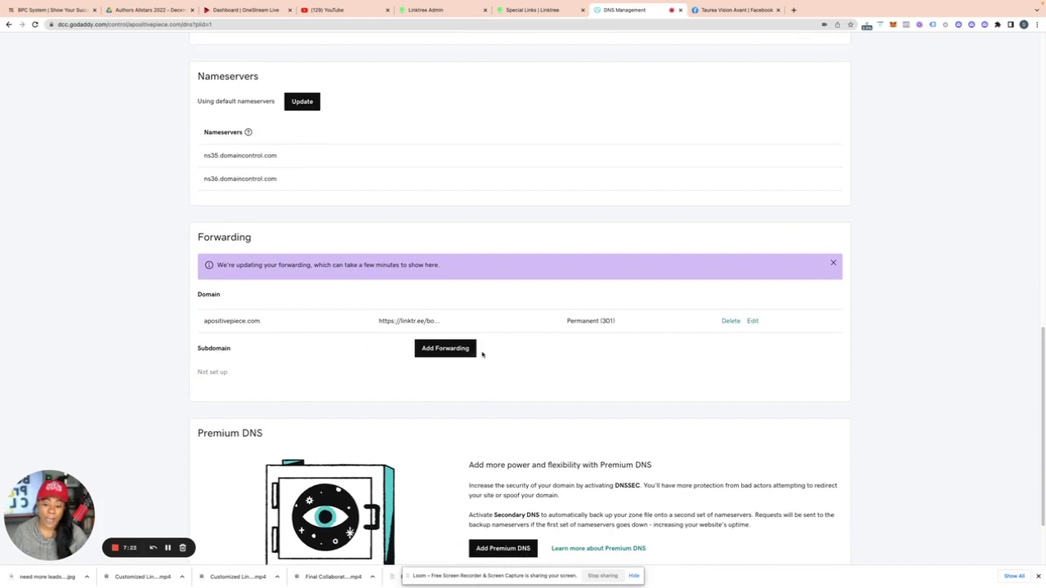
click(452, 350)
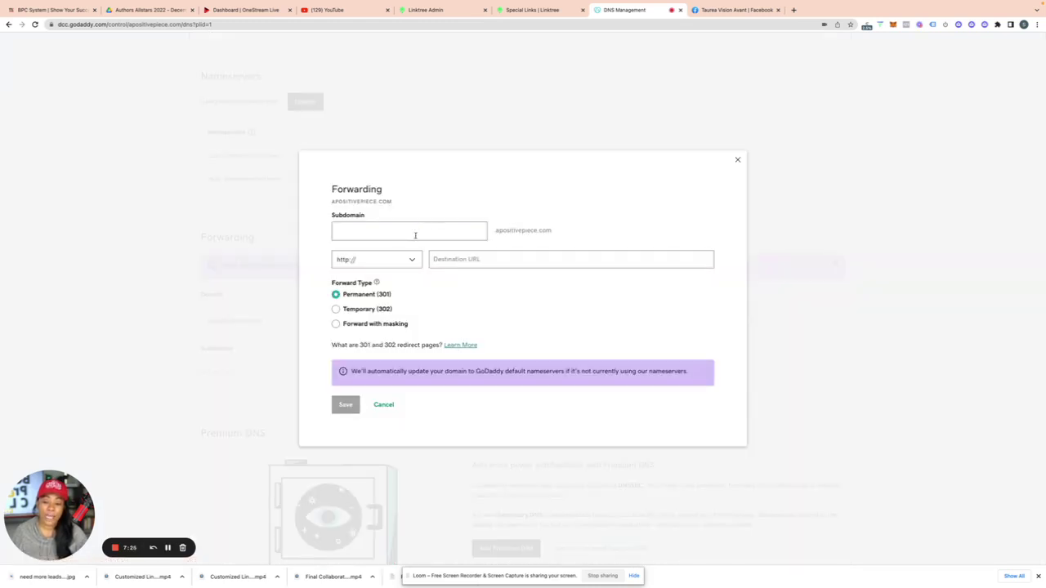
text(www)
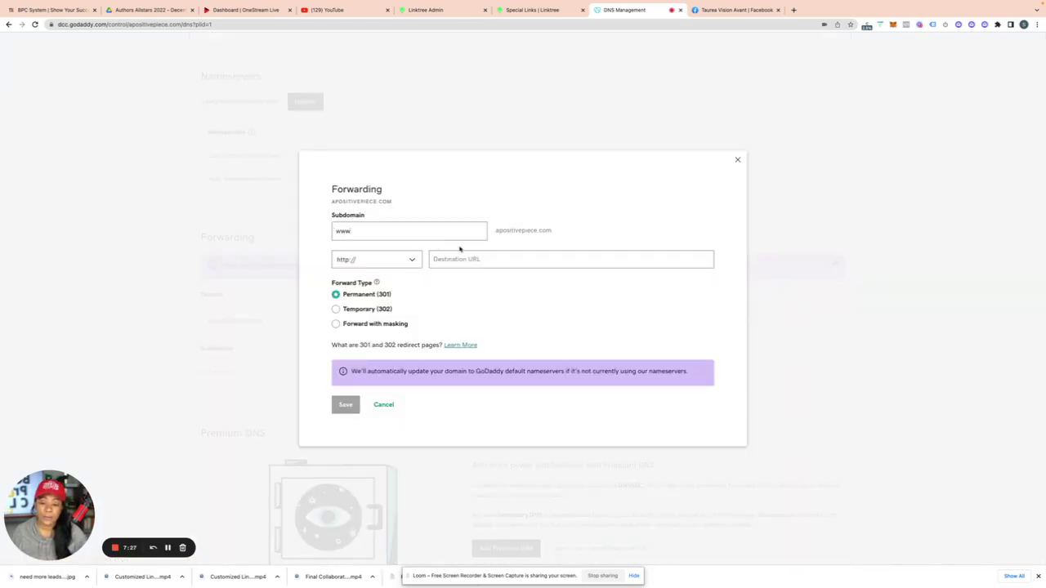
drag(494, 230, 603, 228)
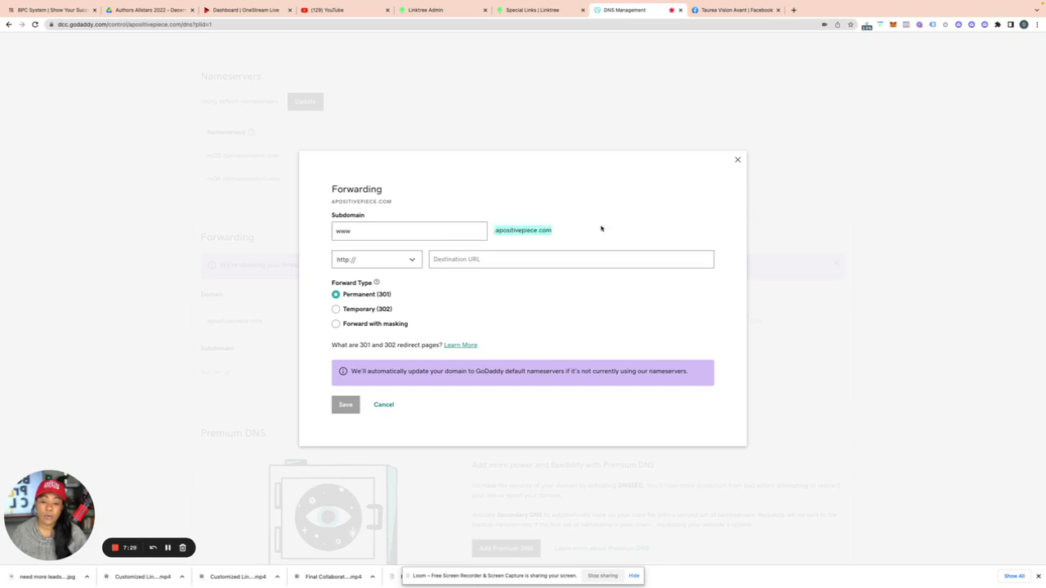
Step: Copy the Linktree page's address again and enter linktr.ee/bookprofitsclub as the www subdomain's forwarding destination
click(467, 256)
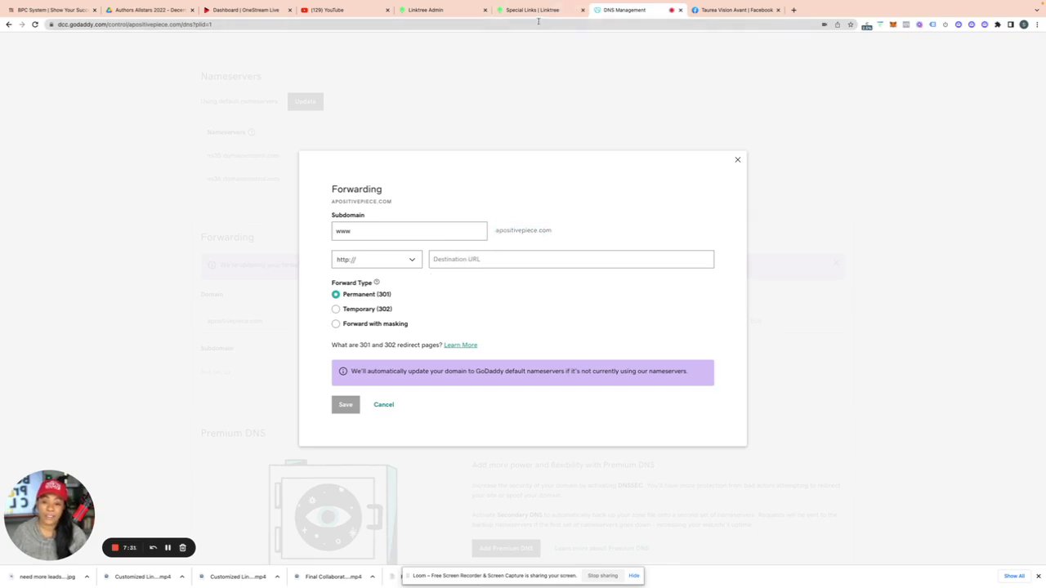
click(535, 10)
click(455, 24)
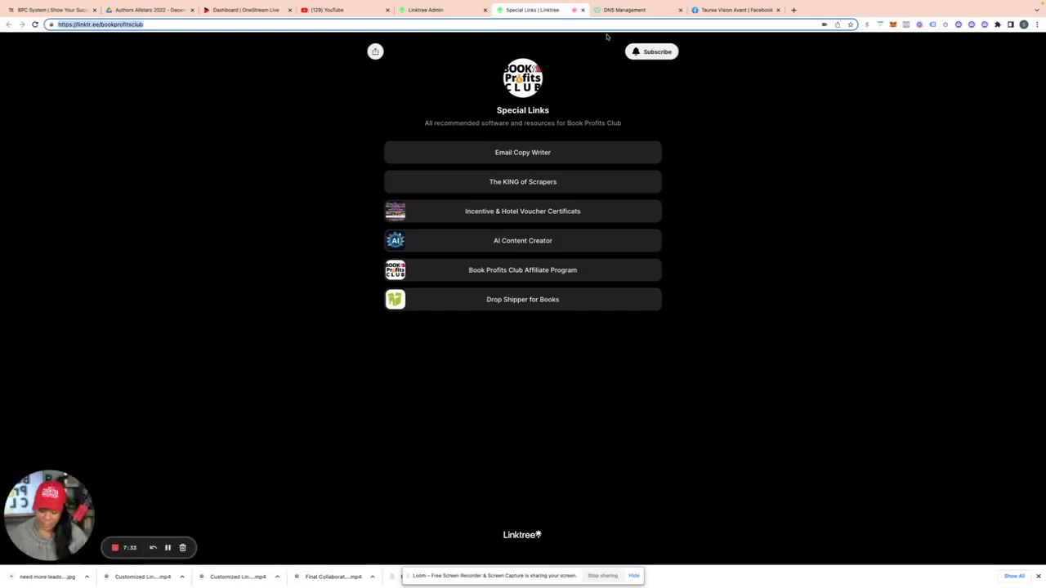
click(627, 9)
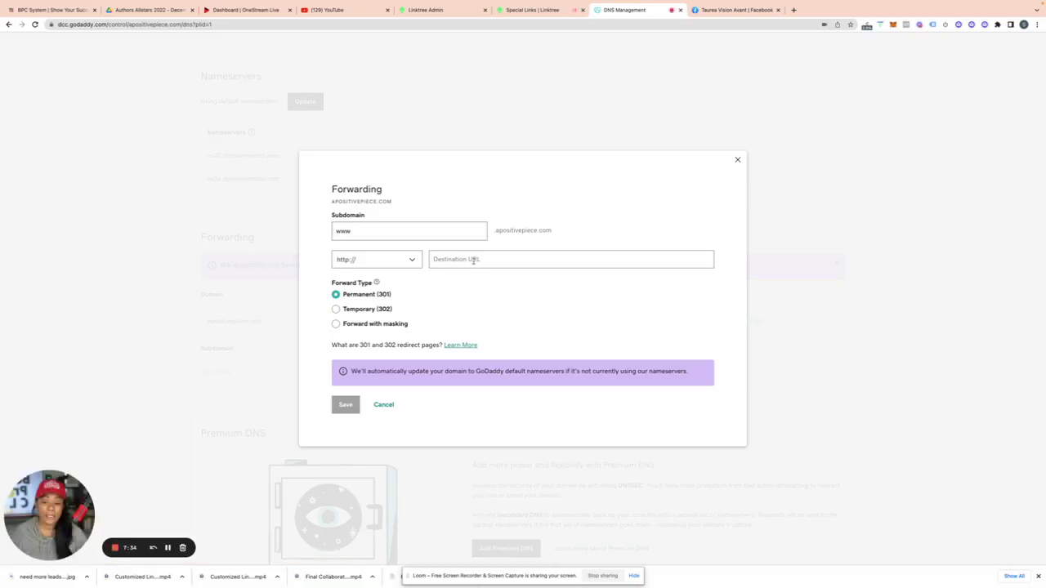
text(linktr.ee/bookprofitsclub)
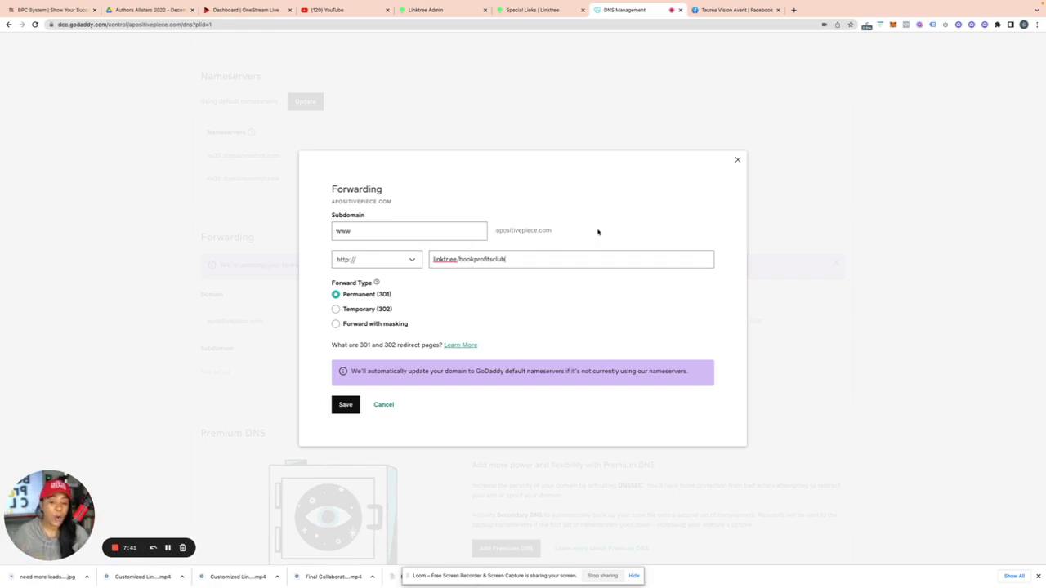
click(389, 260)
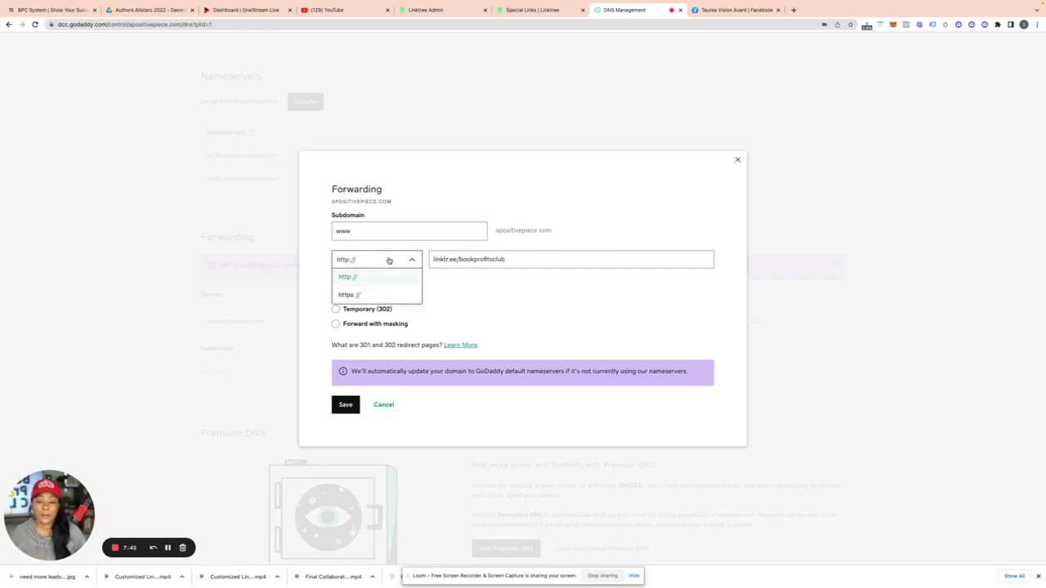
click(392, 299)
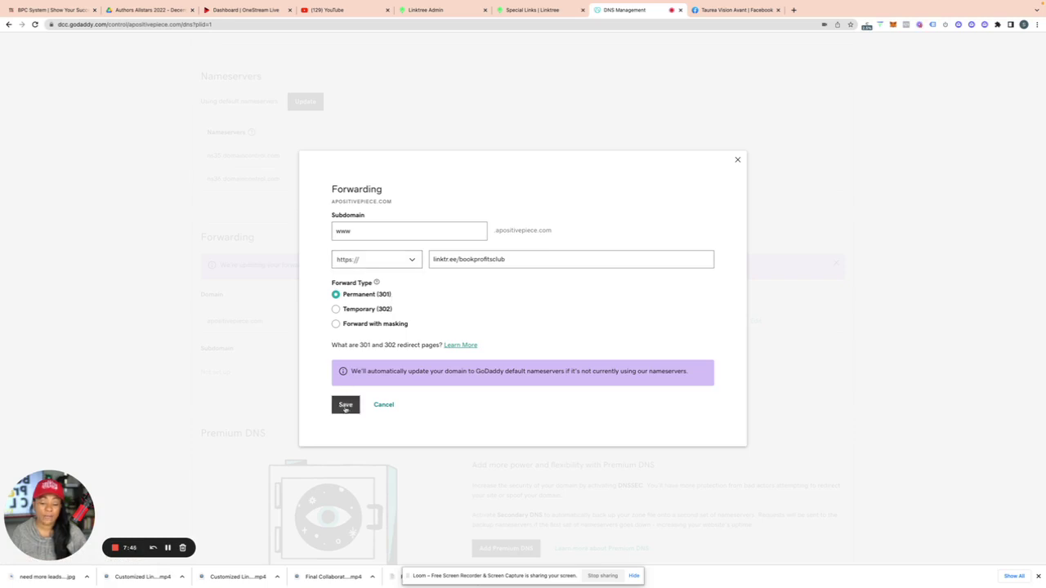
click(346, 404)
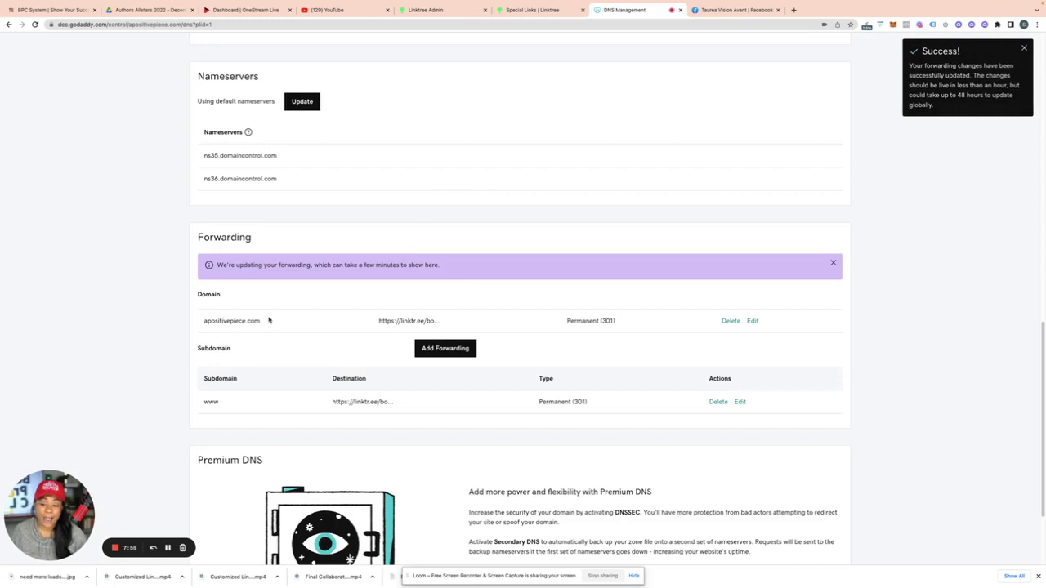
scroll(278, 323, down, 3)
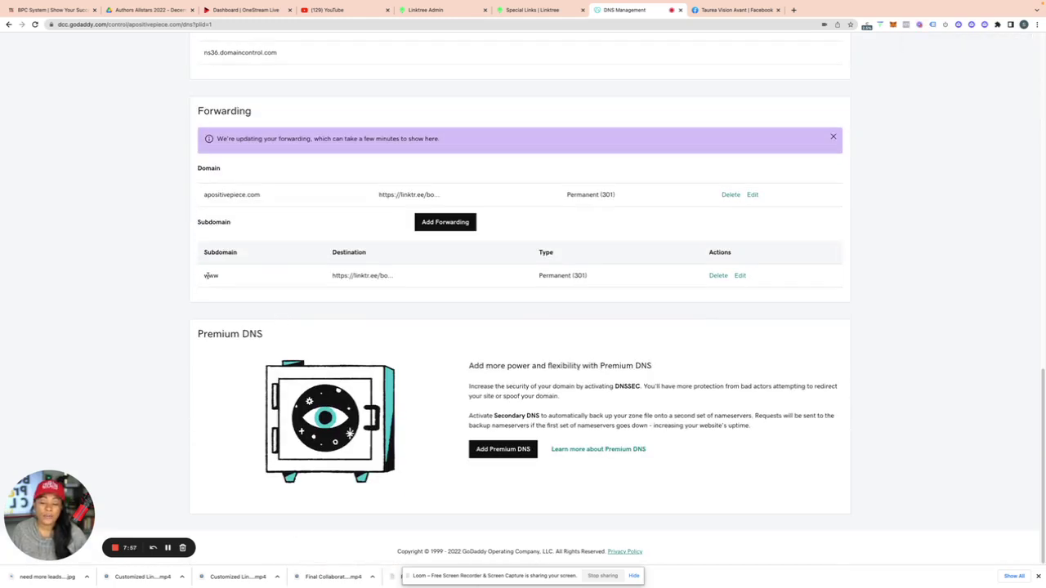